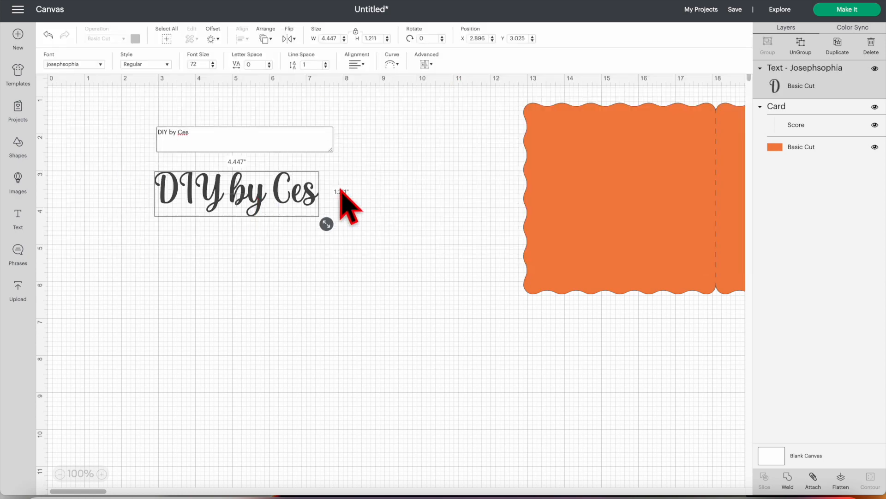
- Position the scalloped card, place the script text on its right half, and enlarge the text to about 5.009 in wide
{"action": "left_click_drag", "start_coordinate": [555, 184], "coordinate": [173, 275]}
{"action": "left_click_drag", "start_coordinate": [221, 208], "coordinate": [385, 216]}
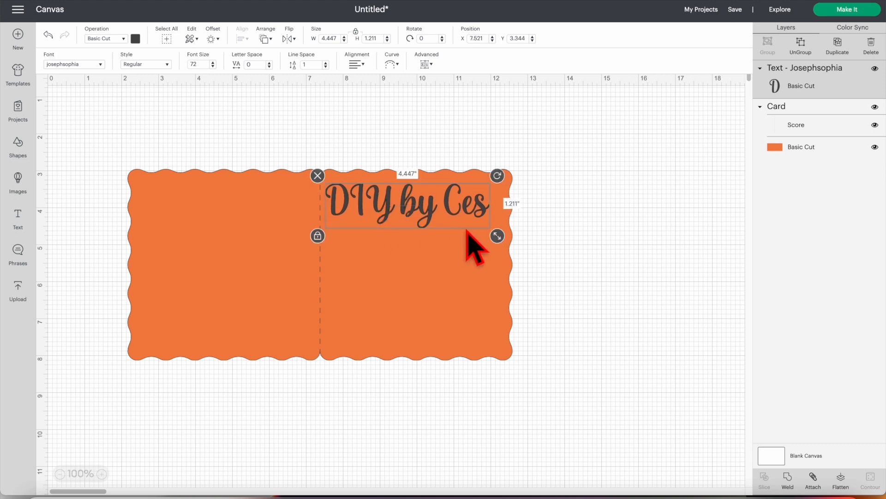
{"action": "left_click_drag", "start_coordinate": [497, 236], "coordinate": [480, 224]}
- Hide the Card layer and move the script text to an open canvas area at about X 4.479, Y 2.969
{"action": "left_click_drag", "start_coordinate": [263, 350], "coordinate": [662, 276]}
{"action": "left_click", "coordinate": [875, 107]}
{"action": "left_click_drag", "start_coordinate": [405, 224], "coordinate": [293, 210]}
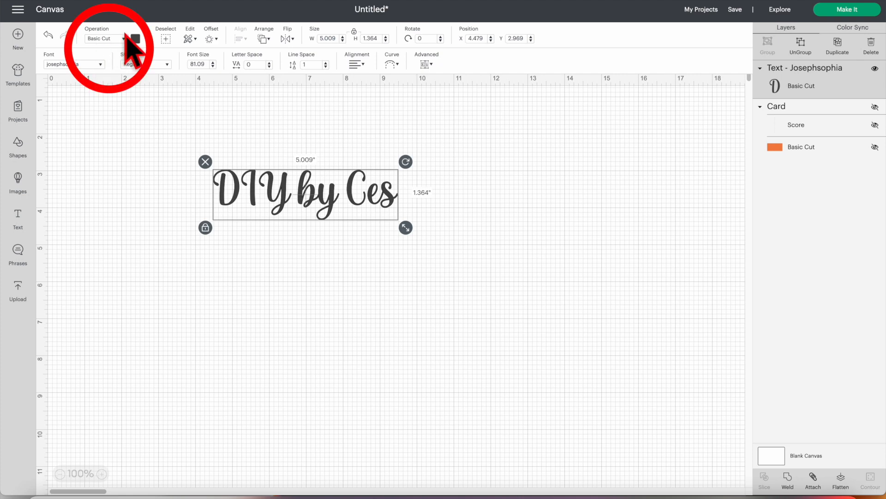
- Change the script text's operation to Pen, keeping the Black Fine Point (0.4mm) pen
{"action": "left_click", "coordinate": [127, 39]}
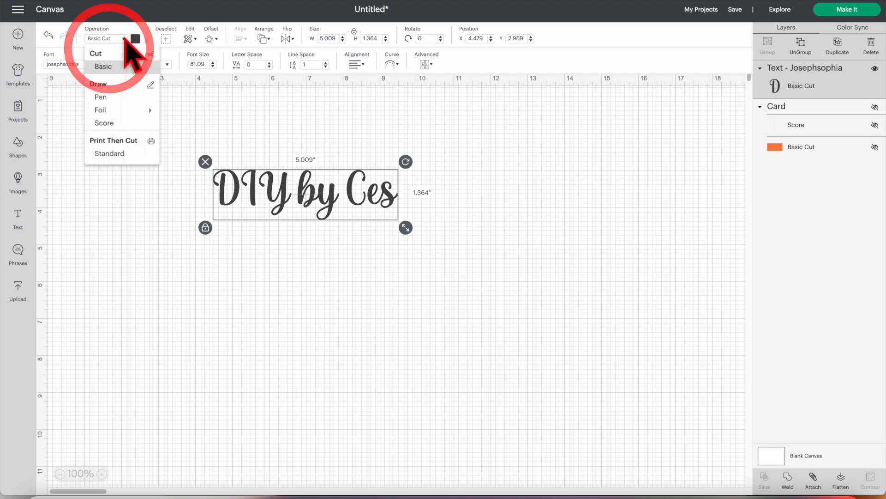
{"action": "left_click", "coordinate": [99, 84]}
{"action": "left_click", "coordinate": [122, 113]}
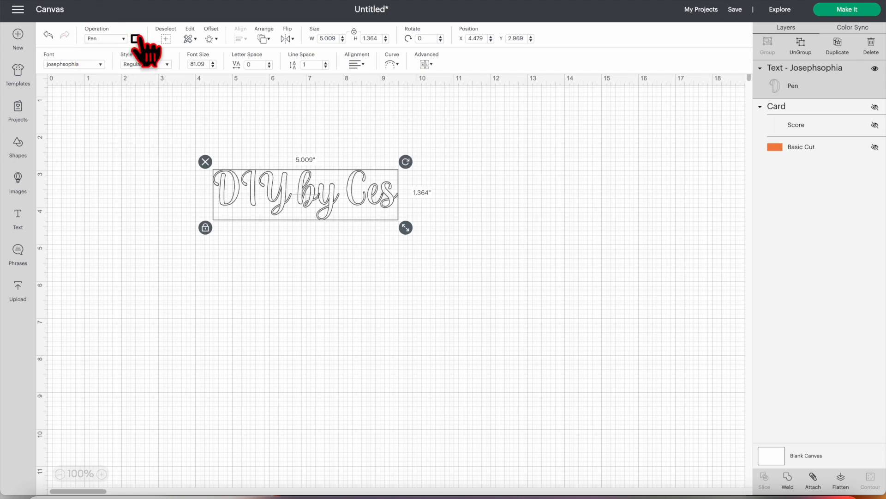
{"action": "left_click", "coordinate": [136, 39]}
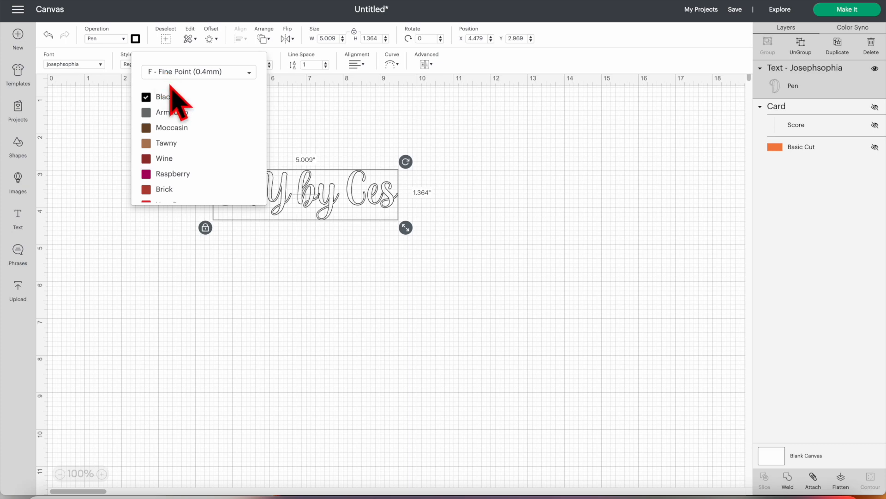
{"action": "left_click", "coordinate": [337, 148]}
{"action": "left_click", "coordinate": [317, 204]}
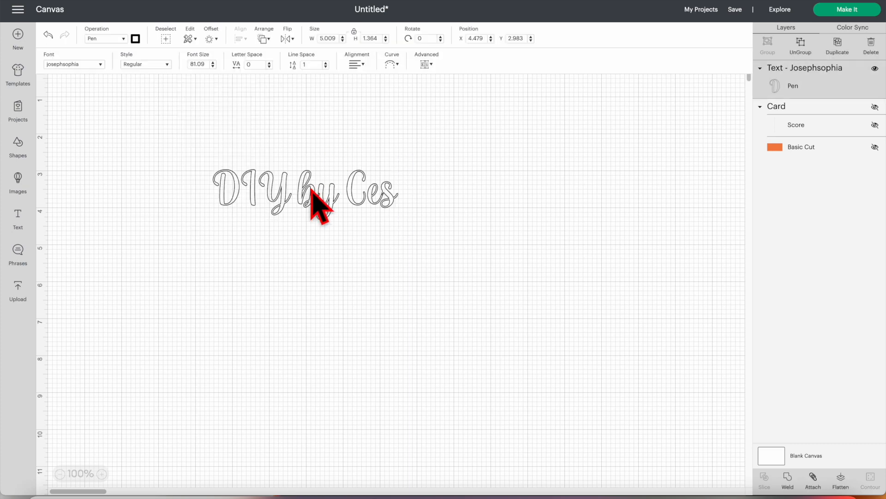
- Create an inward welded offset of the script text at -0.010 in with rounded corners
{"action": "left_click", "coordinate": [216, 39]}
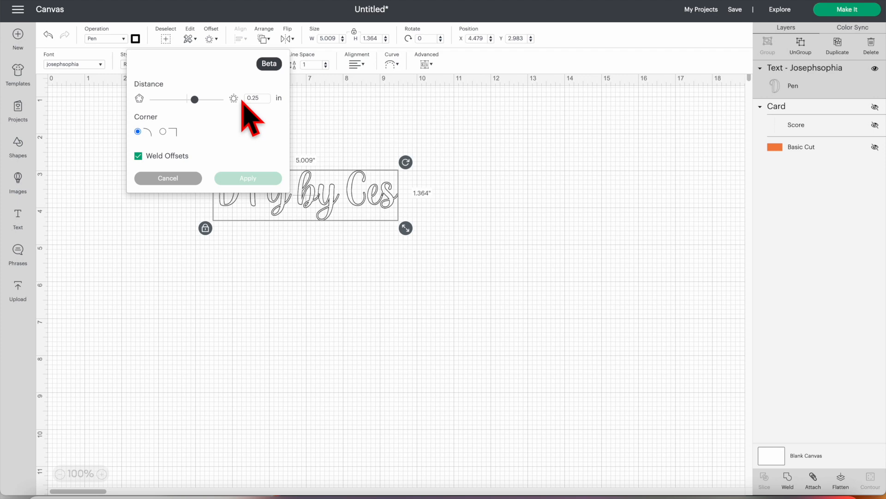
{"action": "left_click_drag", "start_coordinate": [194, 99], "coordinate": [184, 100]}
{"action": "left_click", "coordinate": [268, 98]}
{"action": "key", "text": "BackSpace"}
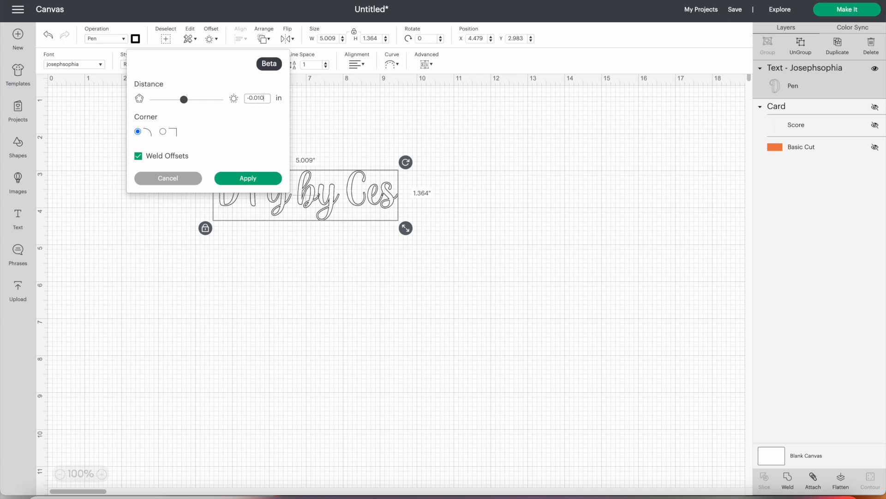
{"action": "key", "text": "Return"}
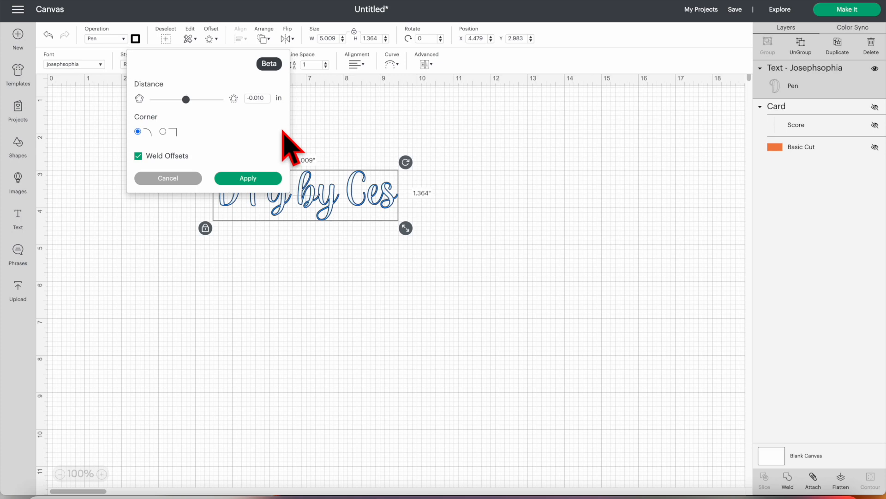
{"action": "left_click", "coordinate": [249, 177]}
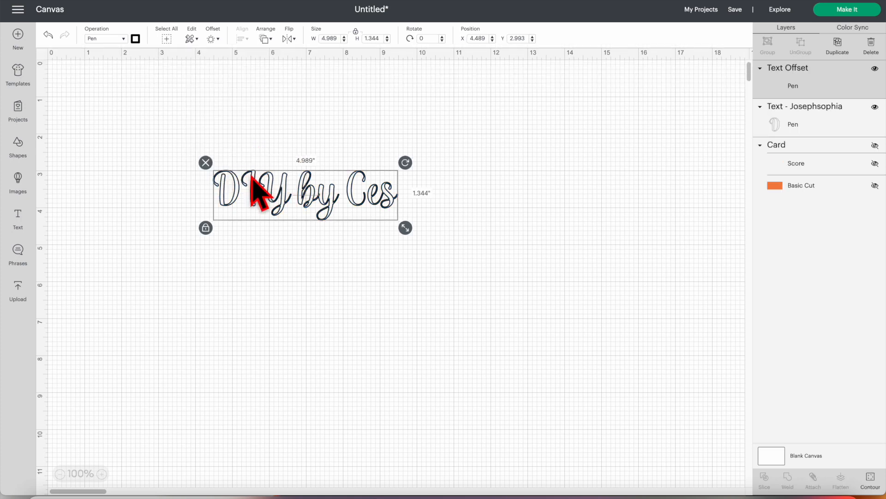
- Create a further inward offset of the first offset outline at -0.015 in
{"action": "left_click", "coordinate": [213, 38]}
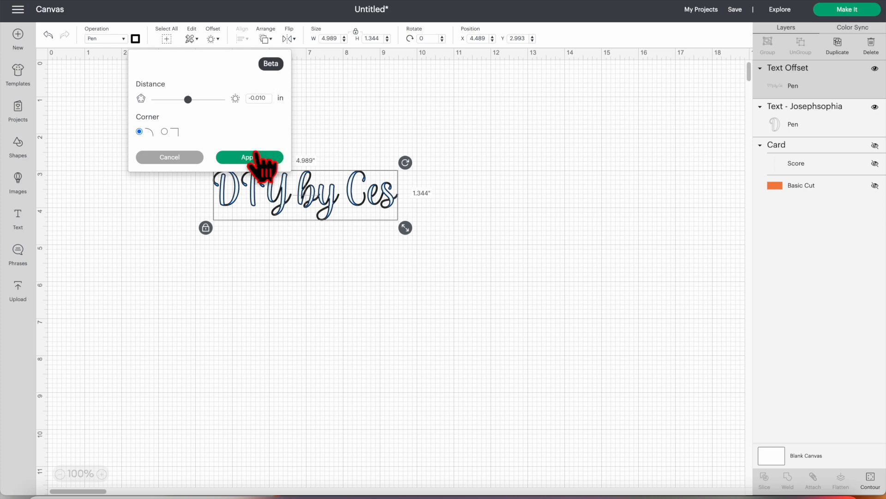
{"action": "left_click", "coordinate": [269, 98]}
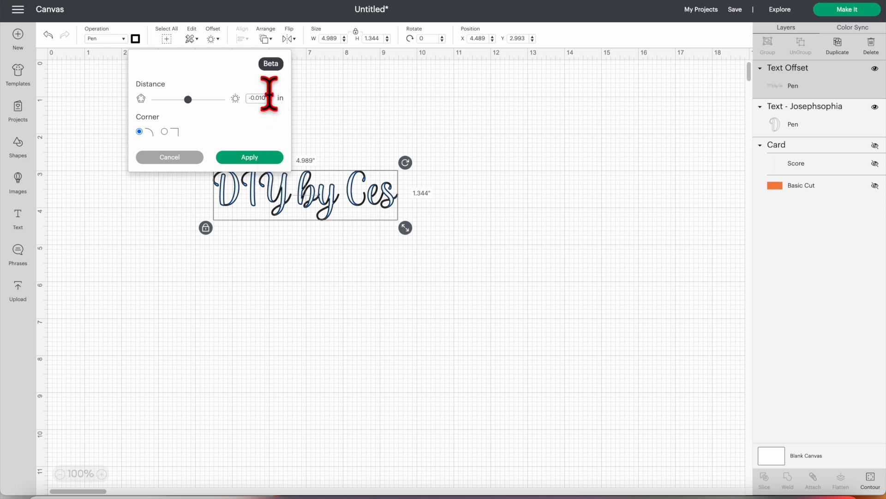
{"action": "key", "text": "BackSpace"}
{"action": "type", "text": "5"}
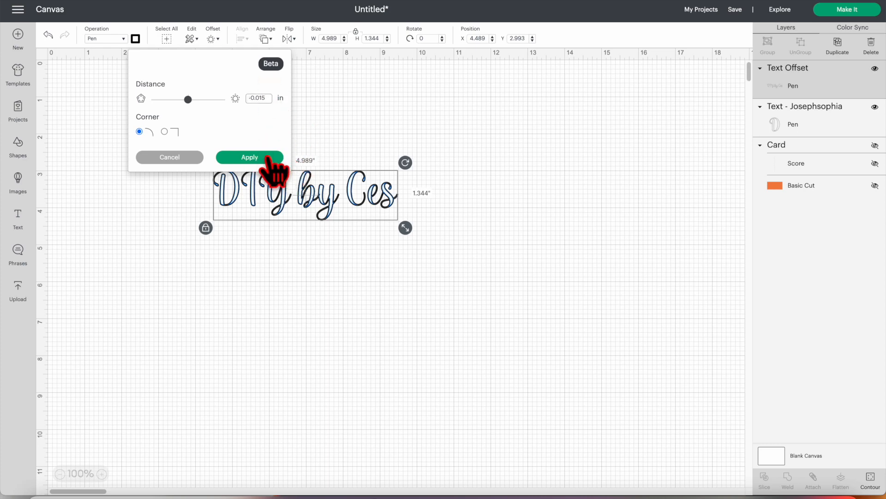
{"action": "left_click", "coordinate": [272, 157]}
- Select all the visible lettering layers and create a welded offset of them at -0.020 in
{"action": "key", "text": "ctrl+a"}
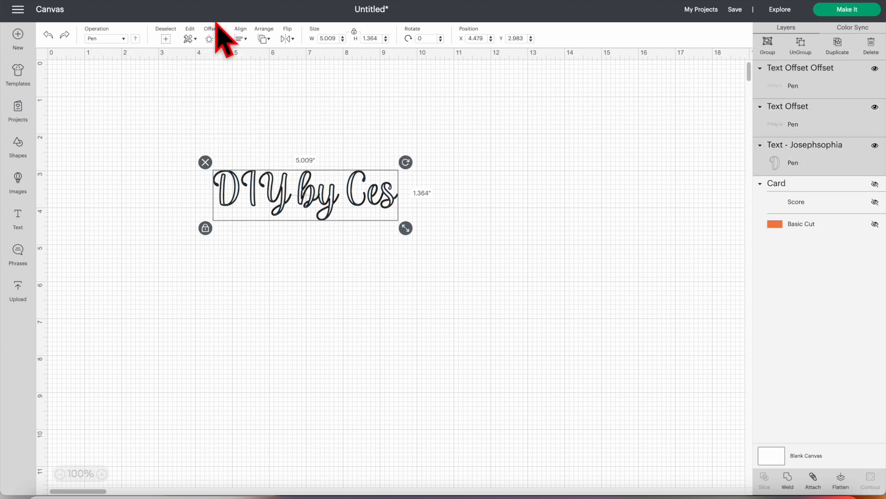
{"action": "left_click", "coordinate": [213, 38]}
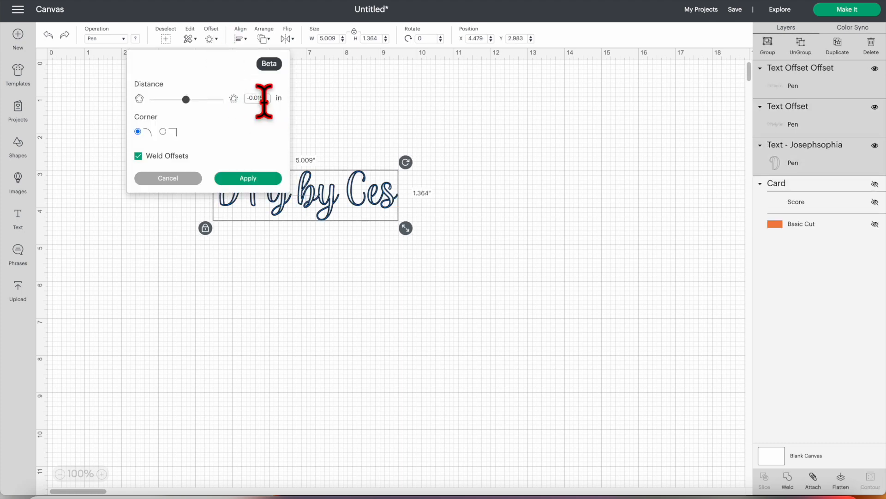
{"action": "left_click", "coordinate": [250, 178]}
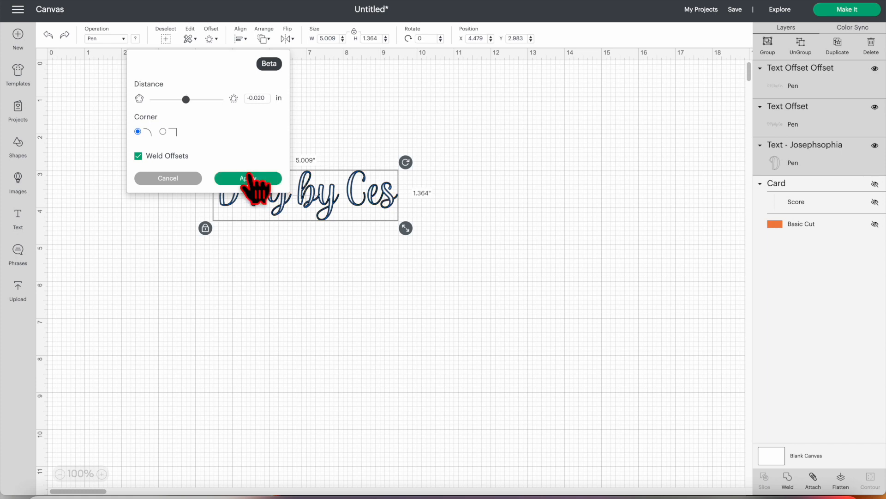
{"action": "left_click", "coordinate": [250, 177]}
- Select all the pen lettering layers again and add another, deeper inward welded offset
{"action": "key", "text": "ctrl+a"}
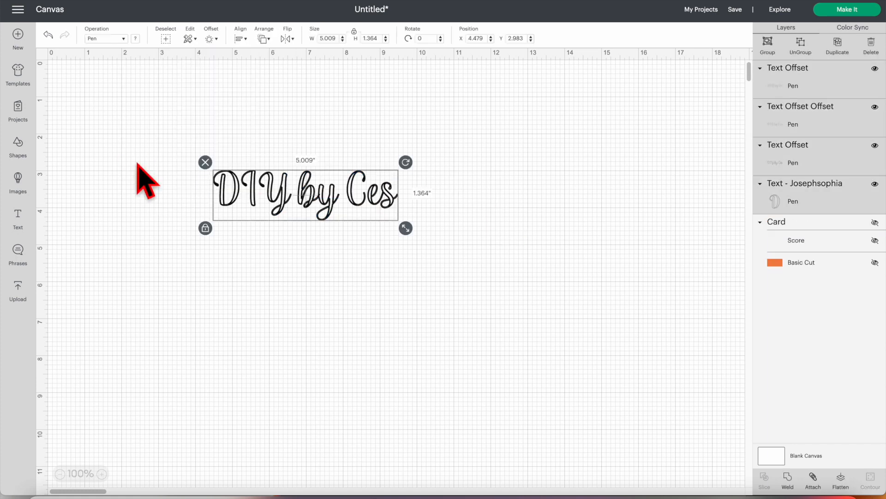
{"action": "left_click", "coordinate": [211, 39]}
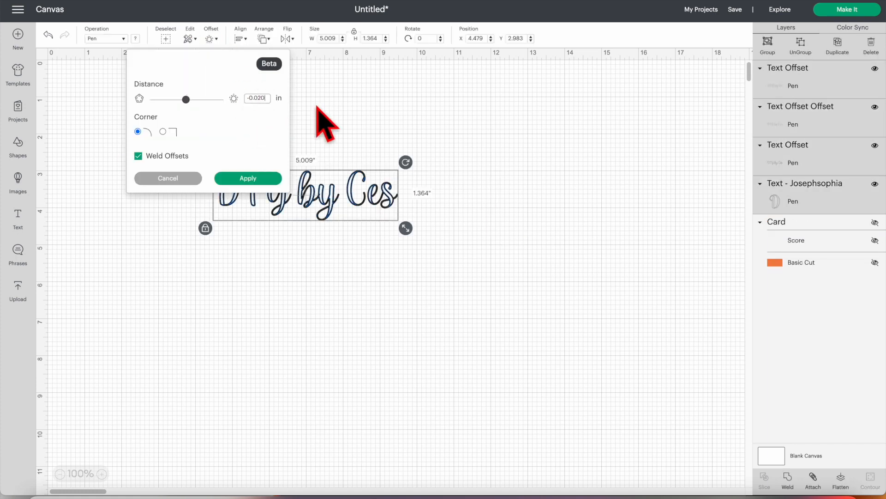
{"action": "left_click", "coordinate": [260, 181]}
{"action": "left_click", "coordinate": [261, 181]}
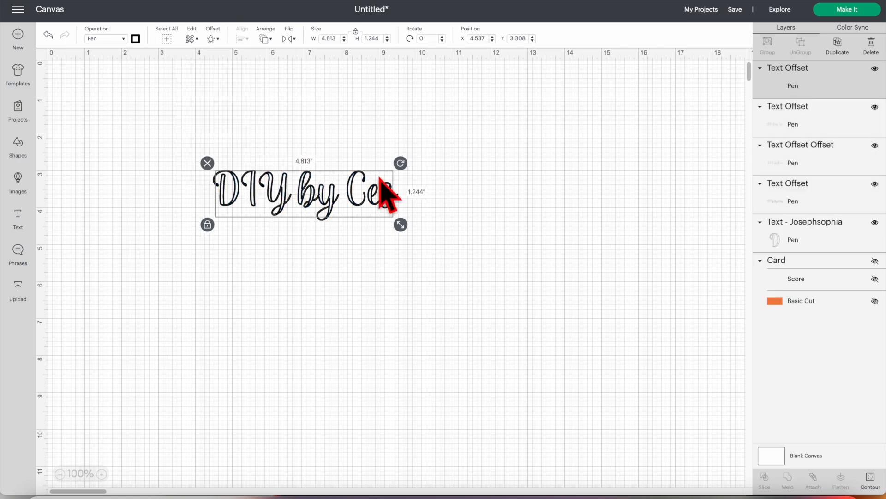
- Create a -0.030 in welded offset from all the pen lettering layers
{"action": "key", "text": "ctrl+a"}
{"action": "left_click", "coordinate": [212, 39]}
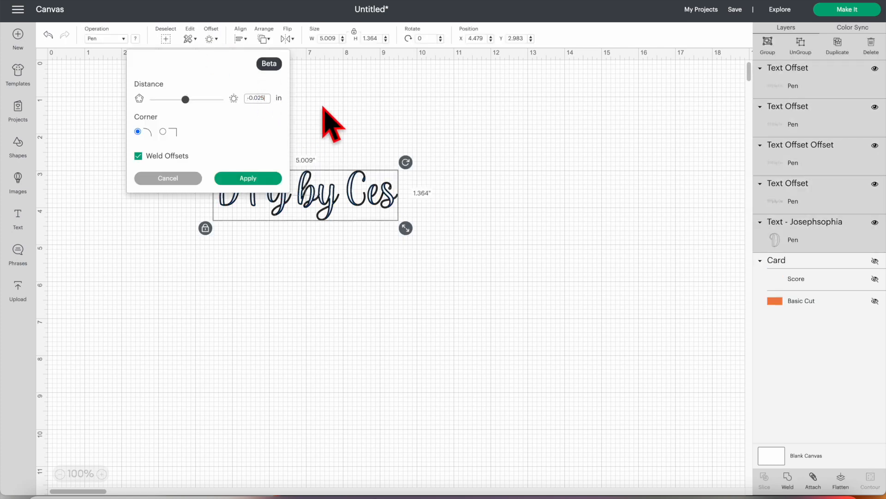
{"action": "left_click", "coordinate": [233, 179]}
- Add a -0.035 in welded offset to the lettering and attach all the pen layers together
{"action": "left_click", "coordinate": [210, 38]}
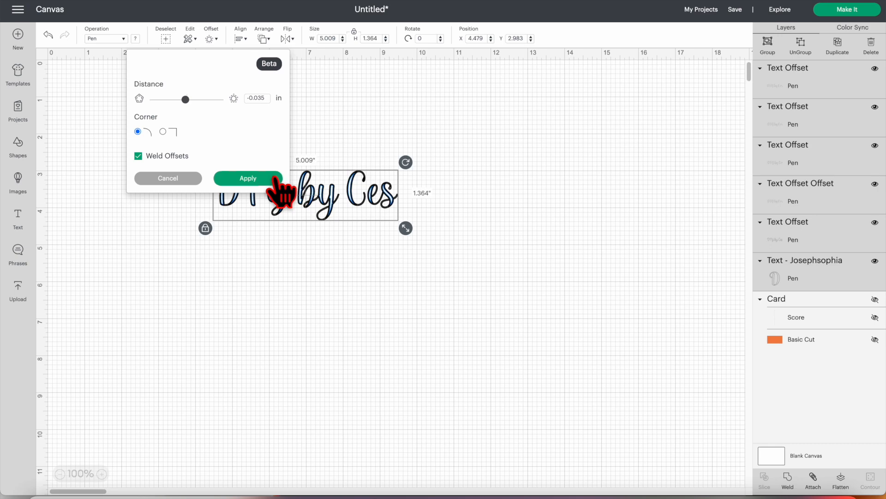
{"action": "left_click", "coordinate": [276, 181]}
{"action": "left_click", "coordinate": [812, 483]}
- Offset the attached lettering by -0.040 in, and add one more slightly deeper inward offset from all the layers
{"action": "left_click", "coordinate": [211, 38]}
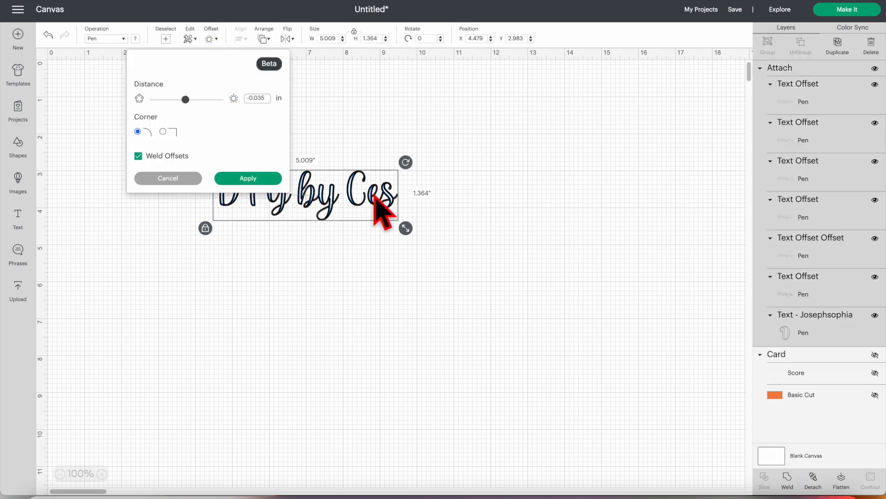
{"action": "left_click", "coordinate": [250, 179]}
{"action": "left_click", "coordinate": [203, 182]}
{"action": "left_click", "coordinate": [211, 39]}
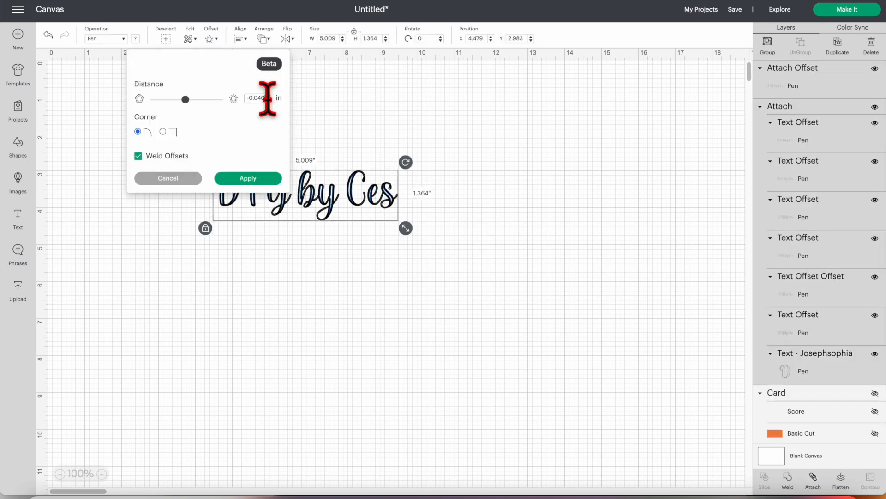
{"action": "left_click", "coordinate": [270, 181]}
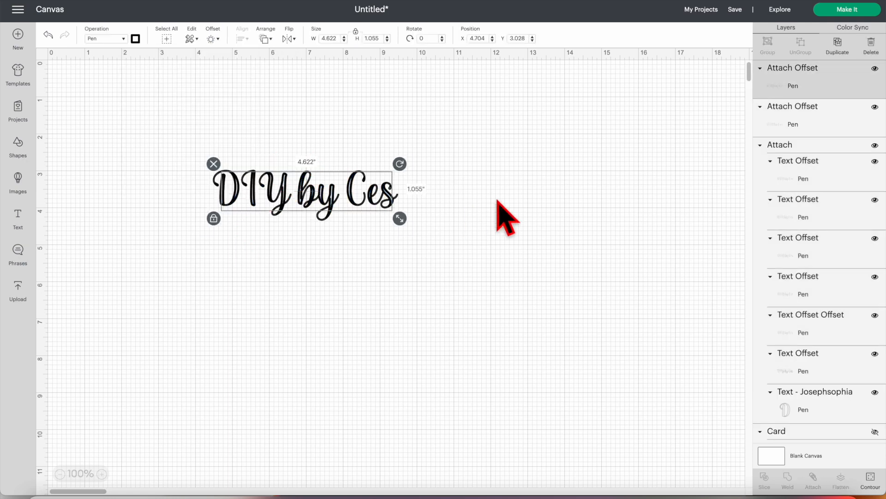
- Add a welded offset at -0.050 in from all the lettering layers
{"action": "left_click", "coordinate": [211, 39]}
{"action": "left_click", "coordinate": [251, 98]}
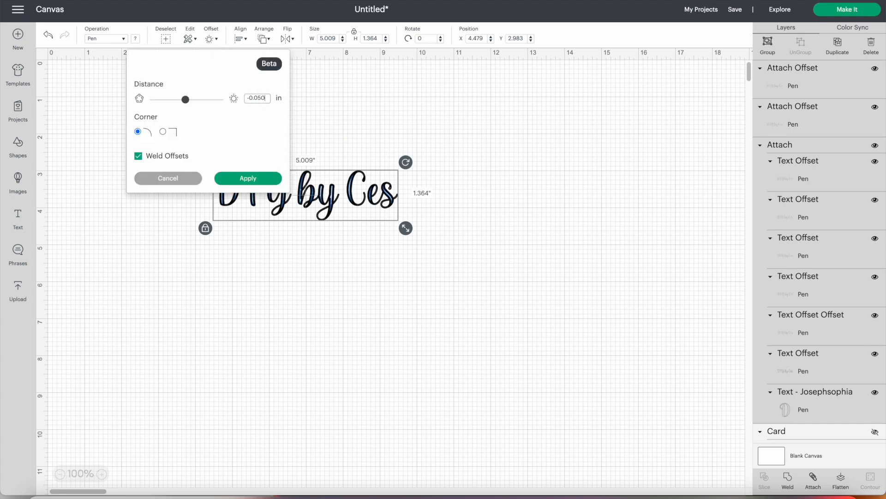
{"action": "left_click", "coordinate": [248, 179]}
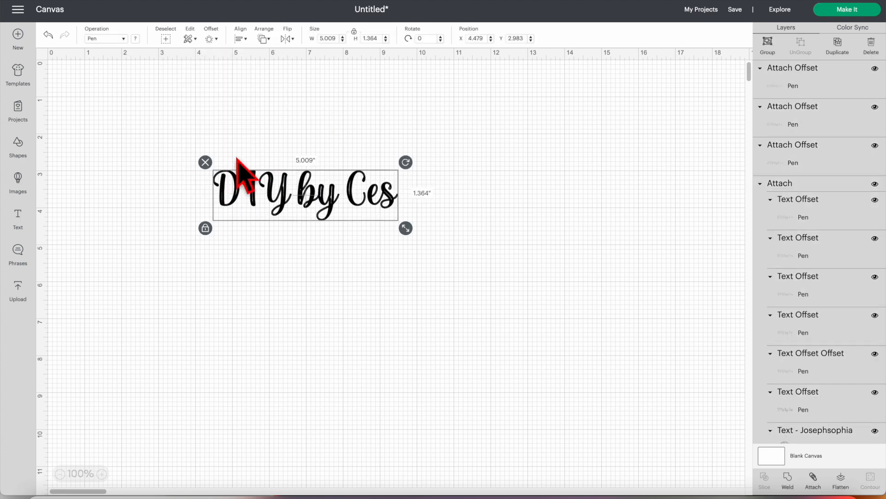
- Offset all the lettering layers by -0.055 in, and add another deeper inward offset to fill the remaining gaps
{"action": "left_click", "coordinate": [211, 38]}
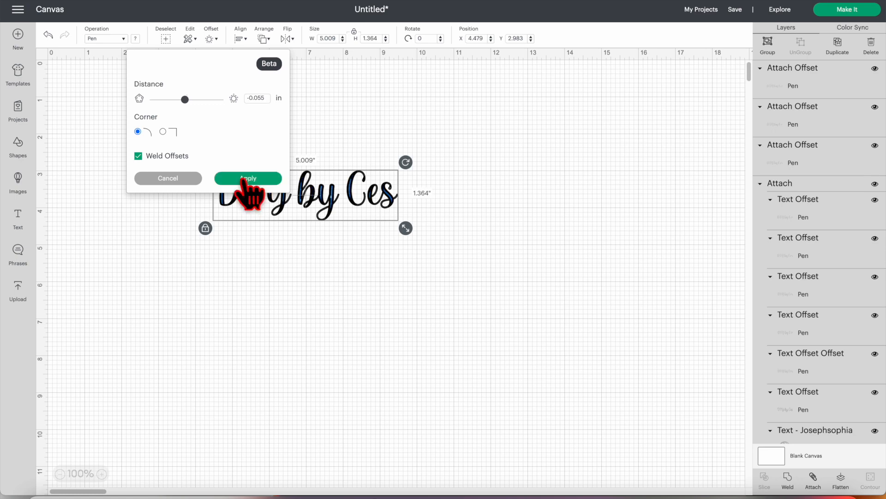
{"action": "left_click", "coordinate": [246, 179]}
{"action": "left_click", "coordinate": [211, 38]}
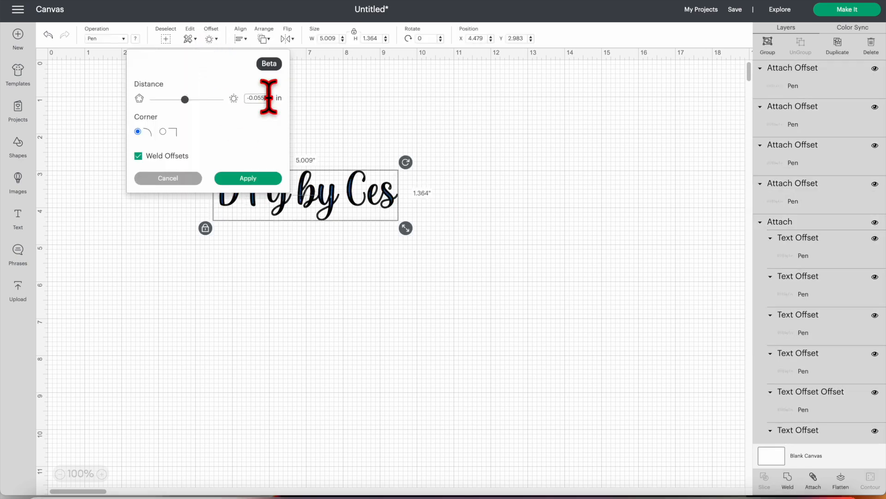
{"action": "left_click", "coordinate": [250, 178]}
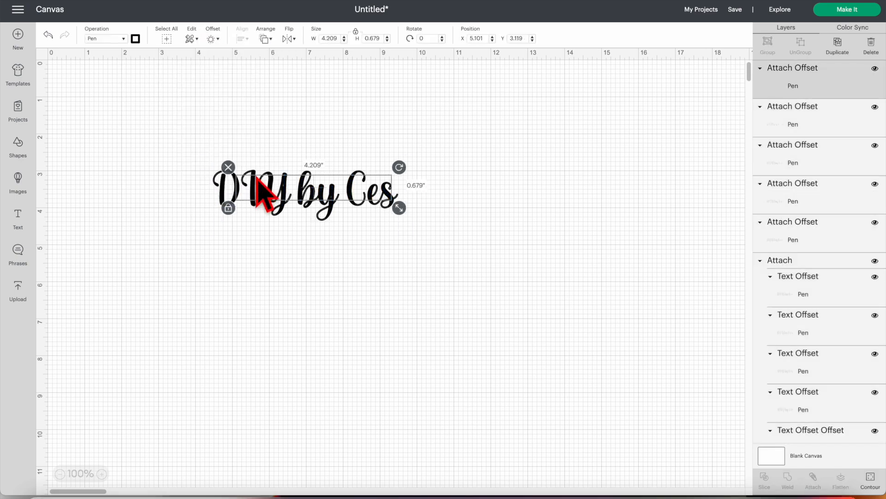
- Create a -0.065 in welded offset of the lettering and attach all the offset layers into one group
{"action": "left_click", "coordinate": [211, 39]}
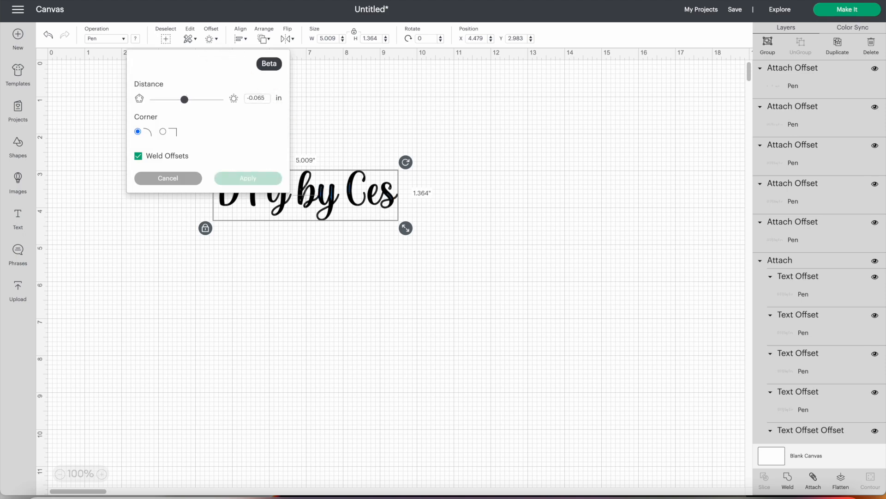
{"action": "left_click", "coordinate": [258, 179]}
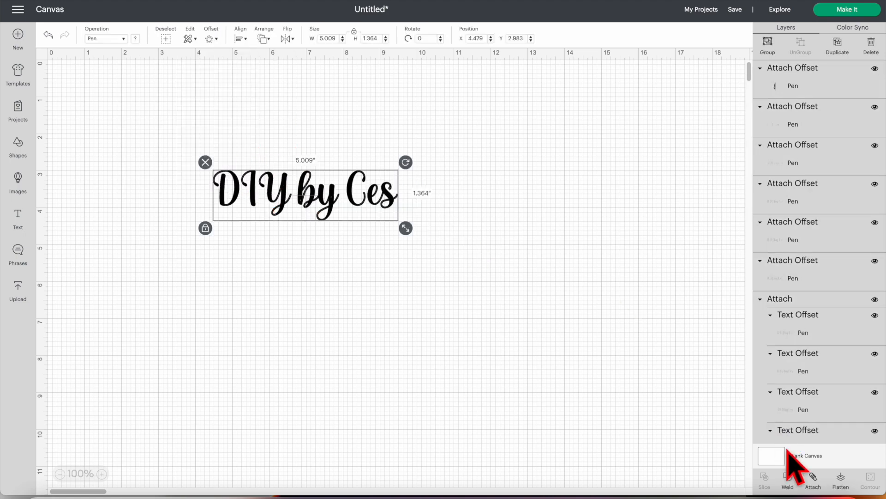
{"action": "left_click", "coordinate": [813, 480]}
- Add a welded -0.010 in offset from the attached lettering and nudge it slightly upward over the letters
{"action": "left_click", "coordinate": [211, 39]}
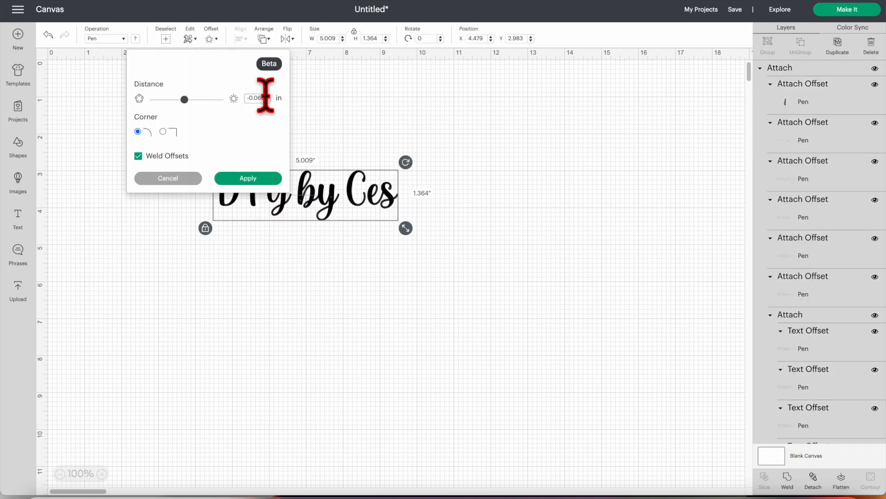
{"action": "left_click", "coordinate": [273, 181]}
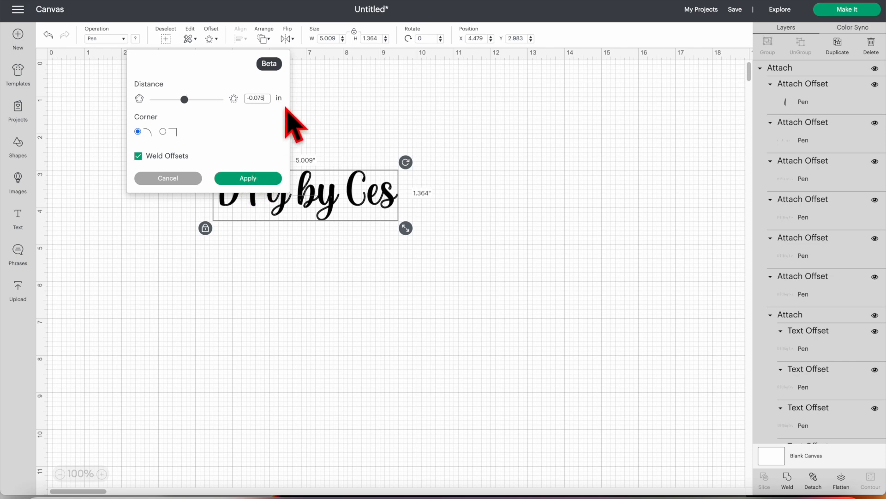
{"action": "left_click", "coordinate": [261, 98]}
{"action": "key", "text": "BackSpace"}
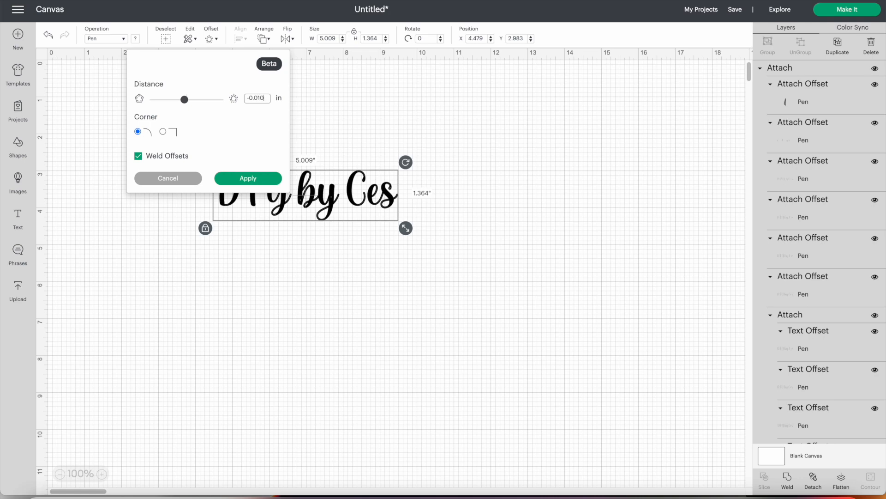
{"action": "left_click", "coordinate": [255, 180]}
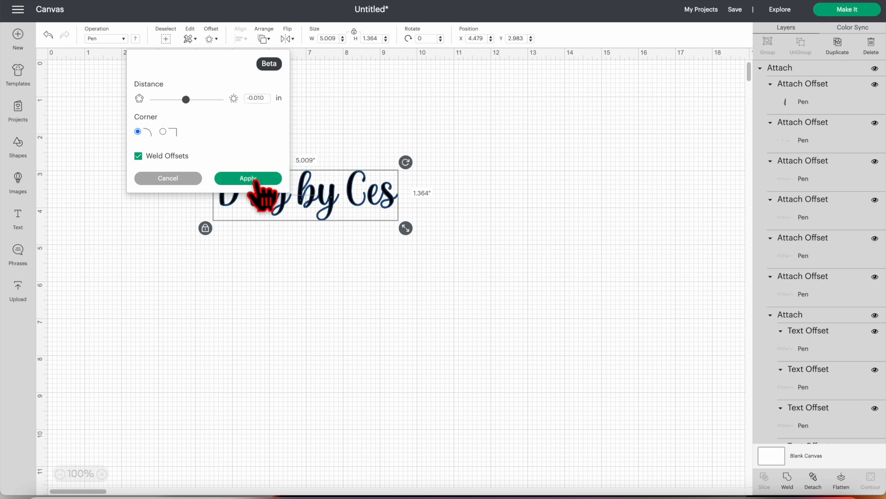
{"action": "left_click", "coordinate": [255, 180]}
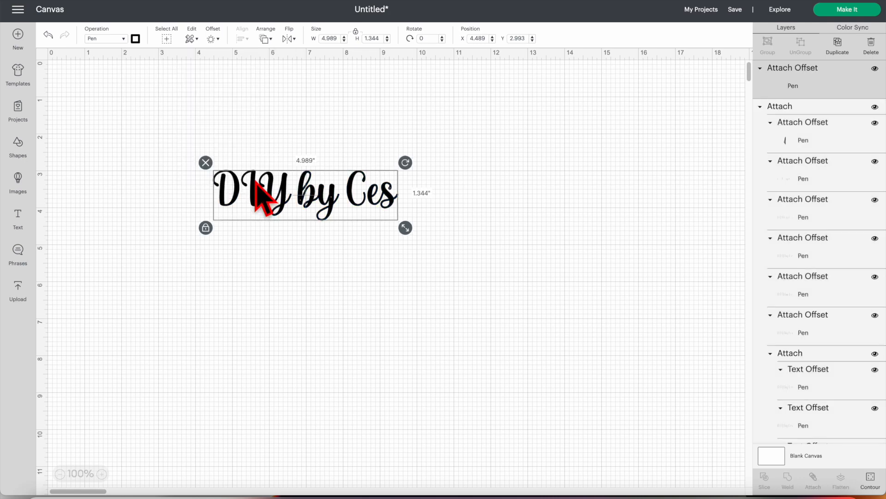
{"action": "left_click_drag", "start_coordinate": [370, 200], "coordinate": [376, 199]}
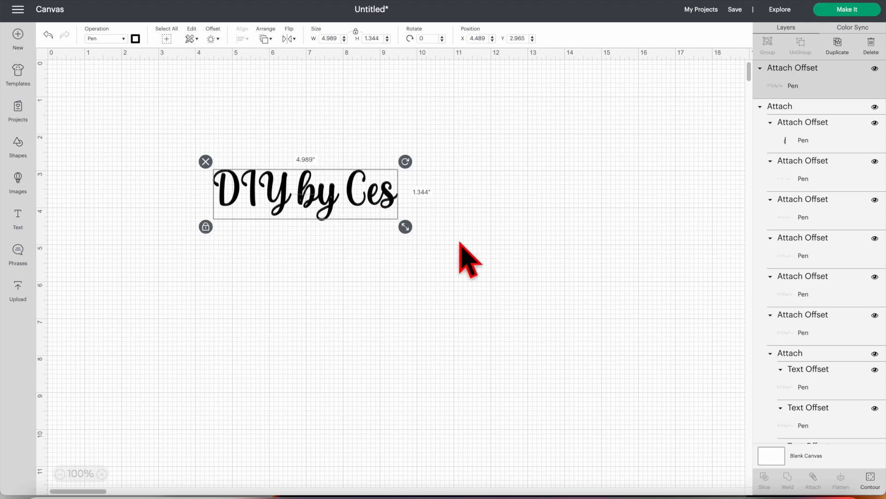
- Select all the lettering layers and add a welded offset at -0.050 in
{"action": "left_click", "coordinate": [436, 234]}
{"action": "left_click_drag", "start_coordinate": [436, 234], "coordinate": [212, 133]}
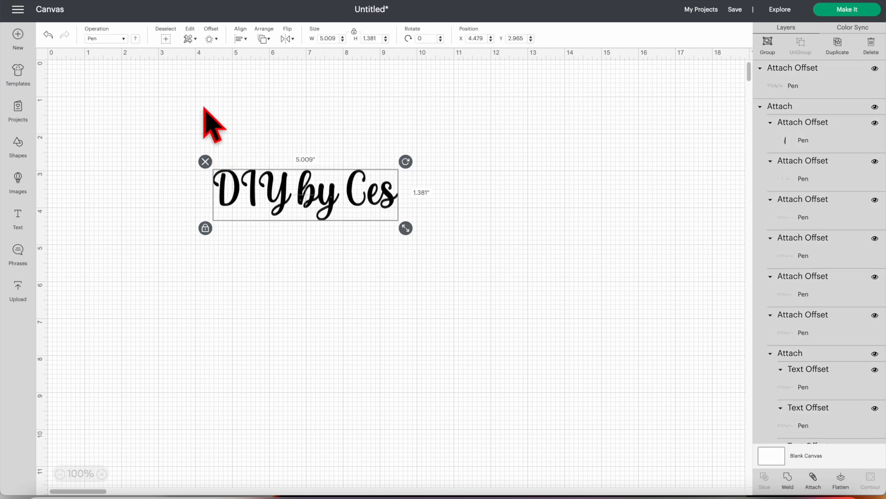
{"action": "left_click", "coordinate": [210, 39]}
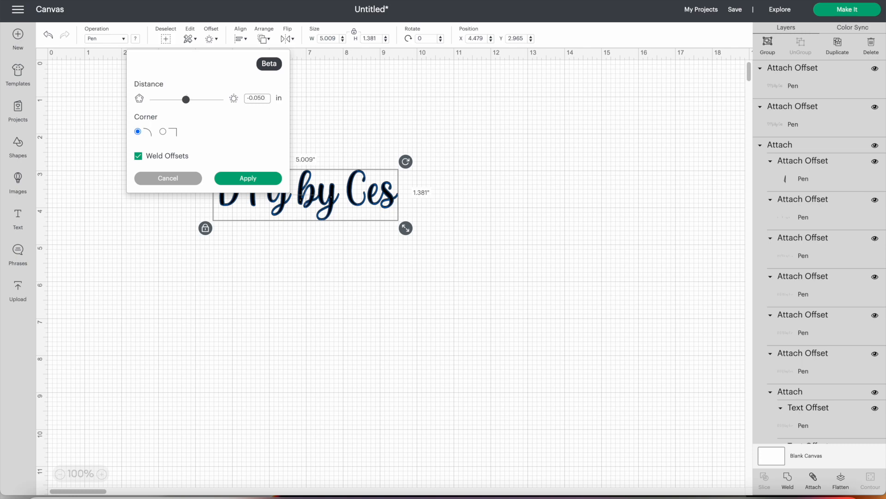
{"action": "left_click", "coordinate": [252, 179]}
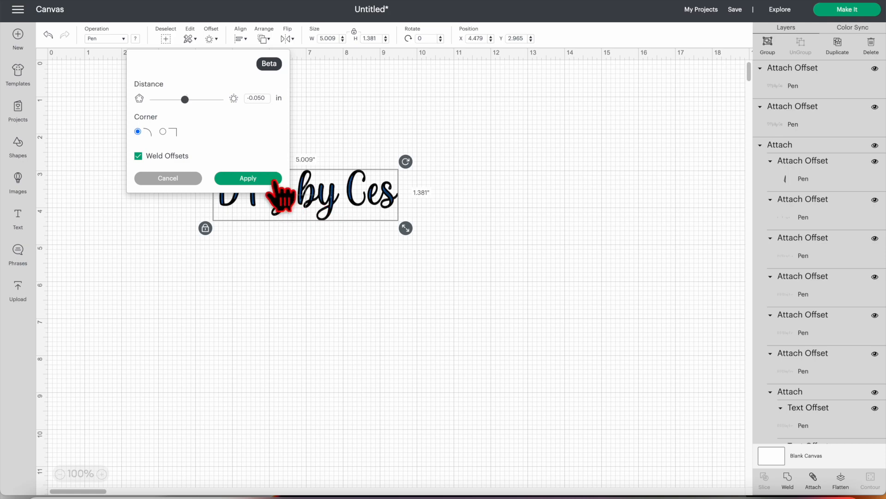
{"action": "left_click", "coordinate": [275, 180]}
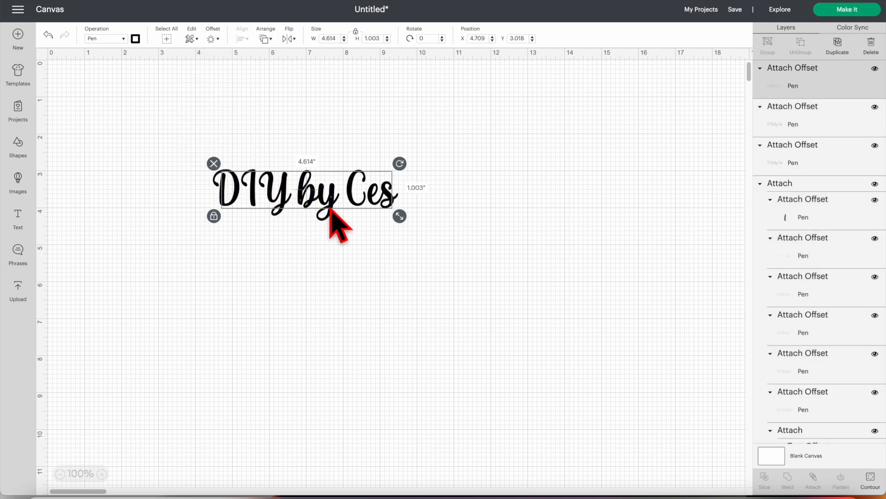
- Add a welded -0.060 in offset from all the lettering layers, and attach all of them together
{"action": "key", "text": "ctrl+a"}
{"action": "left_click", "coordinate": [212, 38]}
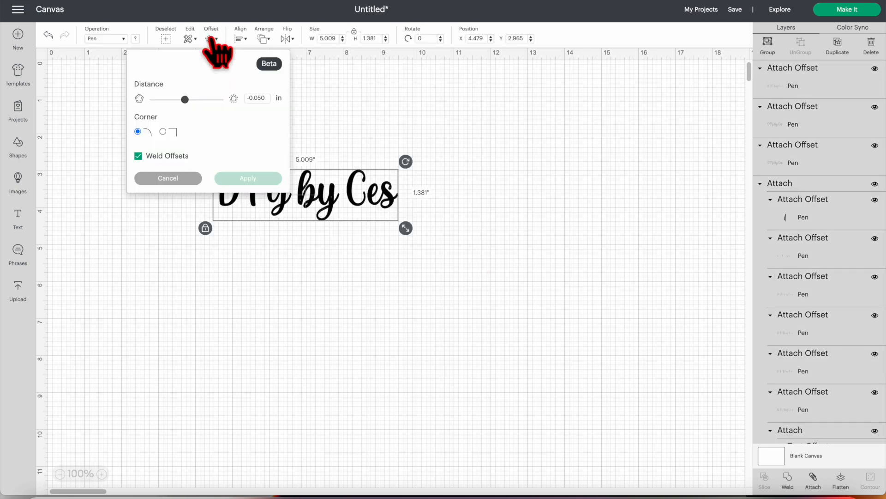
{"action": "left_click", "coordinate": [266, 98]}
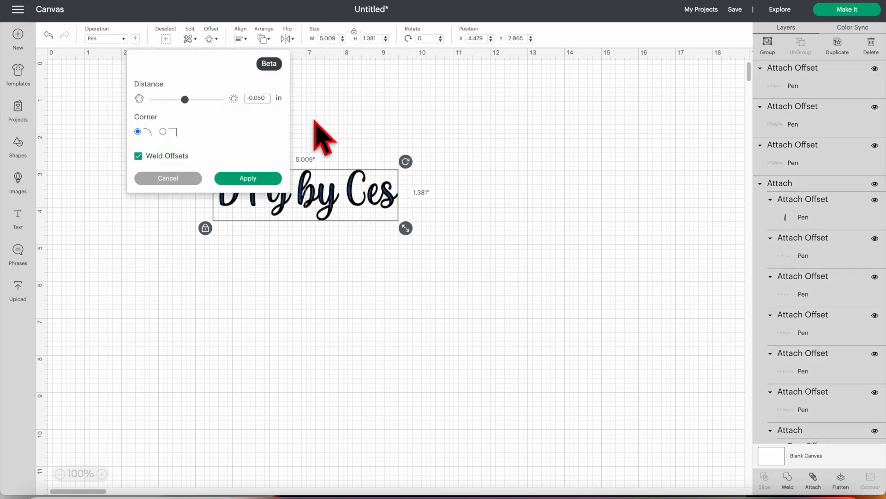
{"action": "key", "text": "BackSpace"}
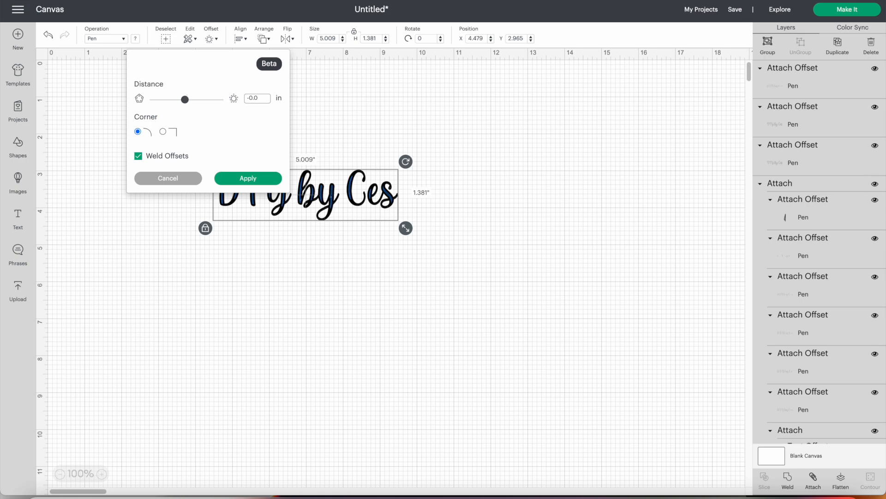
{"action": "left_click", "coordinate": [267, 178]}
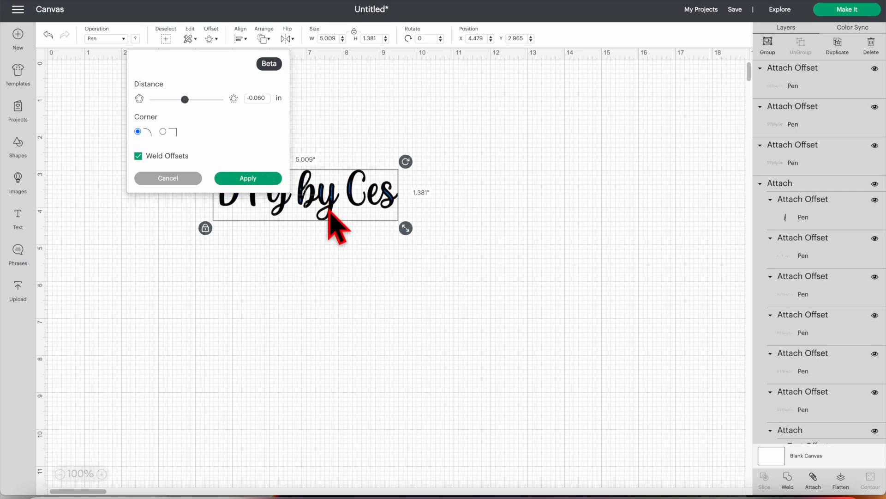
{"action": "left_click", "coordinate": [273, 181]}
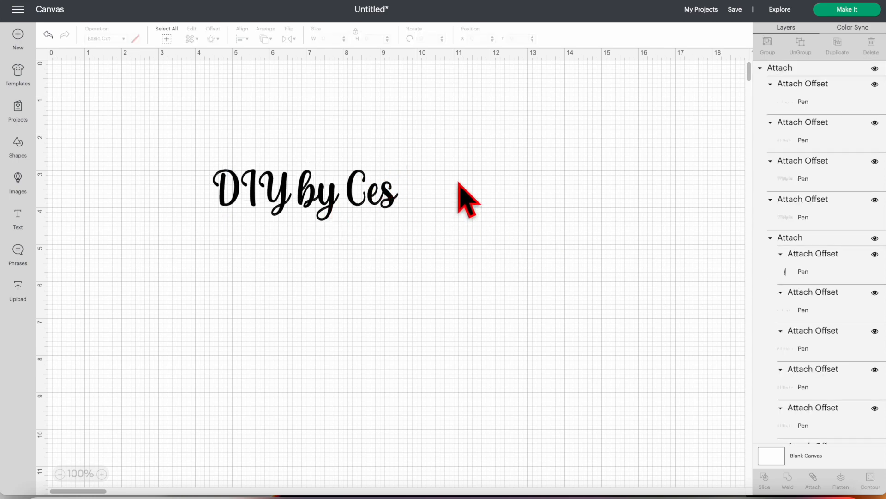
- Find the Smiling Kawaii Face in the image library and insert it on the canvas
{"action": "left_click", "coordinate": [18, 185]}
{"action": "left_click", "coordinate": [368, 73]}
{"action": "left_click", "coordinate": [317, 72]}
{"action": "type", "text": "smiling face"}
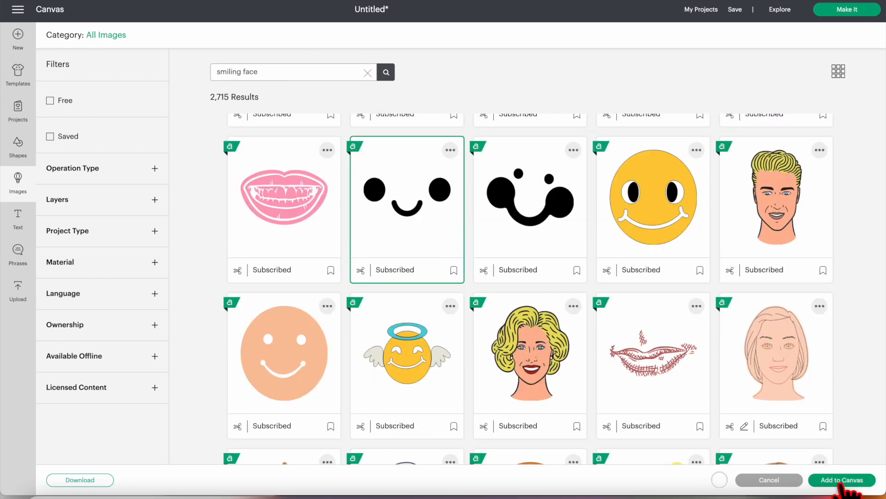
{"action": "left_click", "coordinate": [831, 479]}
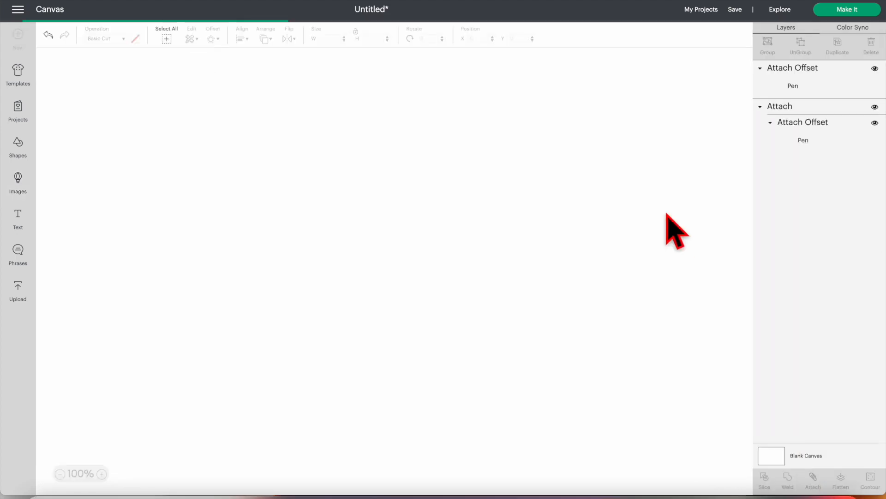
- Position the smiling face, about 1.33 in wide, centred below the lettering
{"action": "left_click_drag", "start_coordinate": [98, 90], "coordinate": [367, 232]}
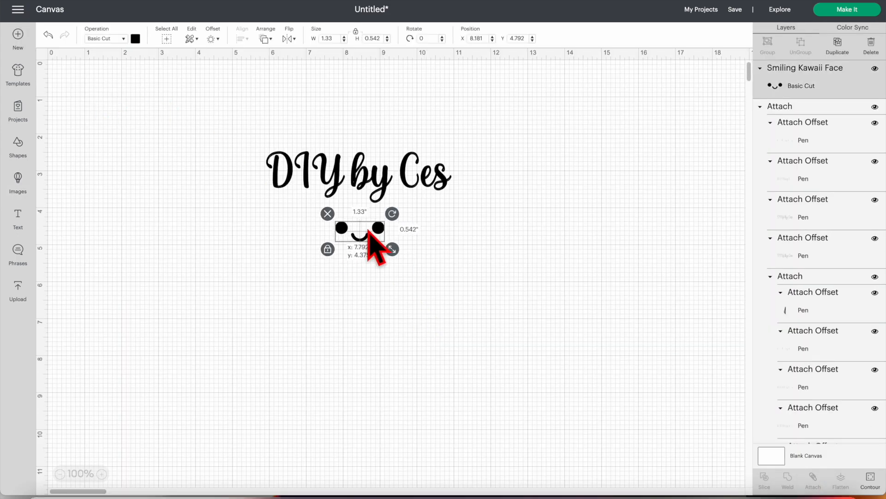
{"action": "scroll", "coordinate": [852, 318], "scroll_direction": "down", "scroll_amount": 15}
{"action": "left_click", "coordinate": [875, 391]}
{"action": "left_click_drag", "start_coordinate": [486, 205], "coordinate": [381, 234]}
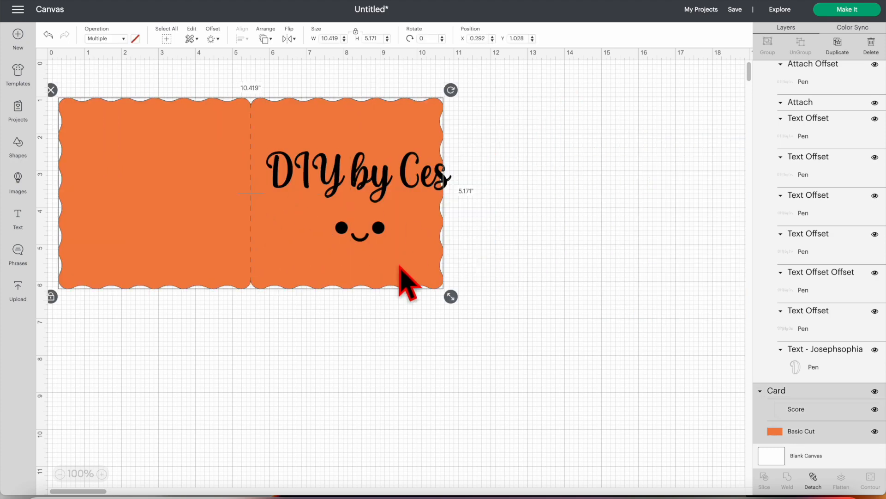
{"action": "left_click_drag", "start_coordinate": [398, 265], "coordinate": [407, 276]}
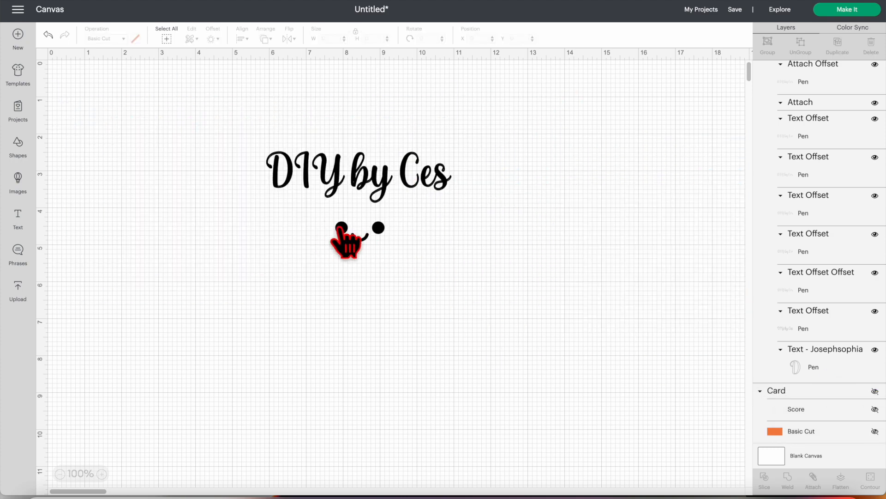
- Set the smiling face's operation to Pen and offset it by -0.010 in with rounded corners
{"action": "left_click", "coordinate": [105, 38]}
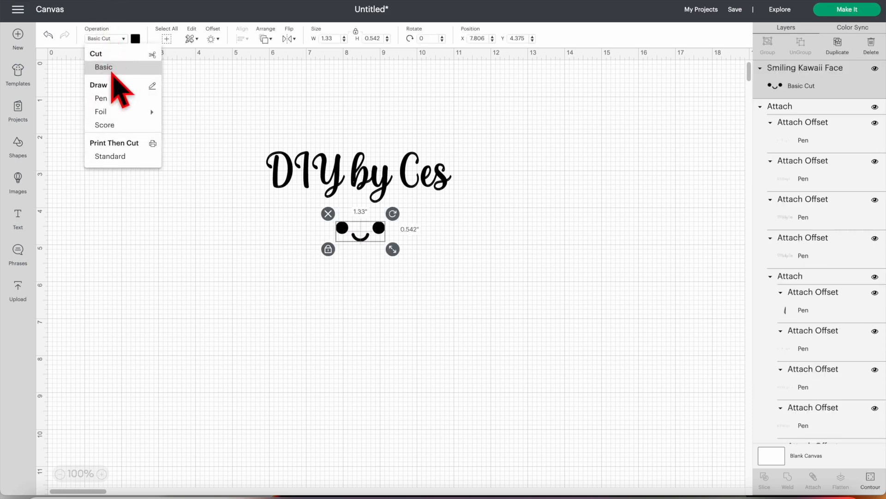
{"action": "left_click", "coordinate": [105, 98]}
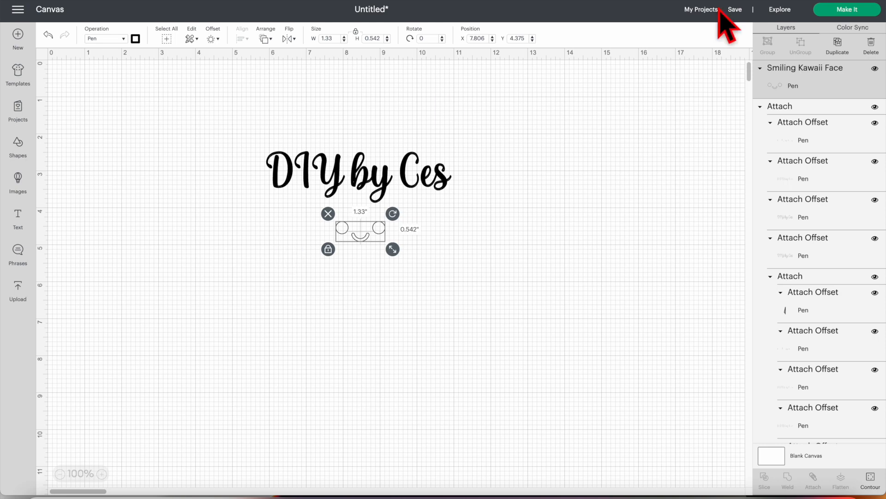
{"action": "left_click", "coordinate": [212, 39]}
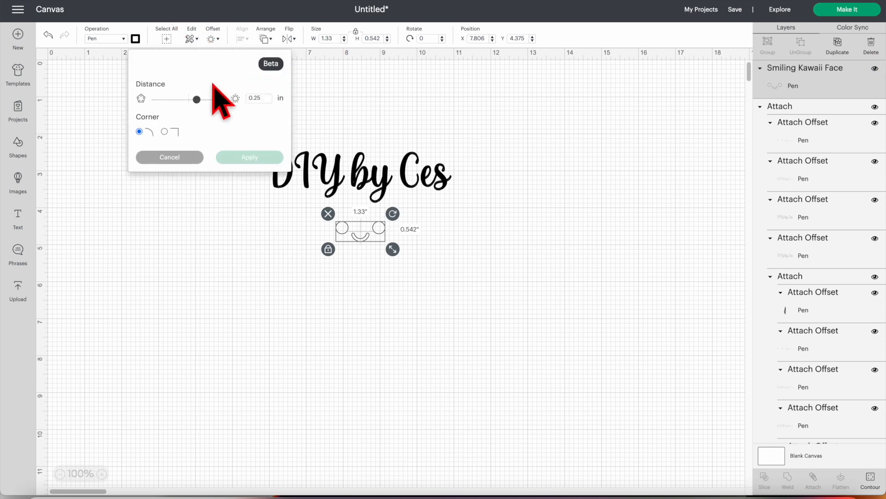
{"action": "left_click", "coordinate": [187, 99]}
{"action": "left_click_drag", "start_coordinate": [188, 99], "coordinate": [185, 99]}
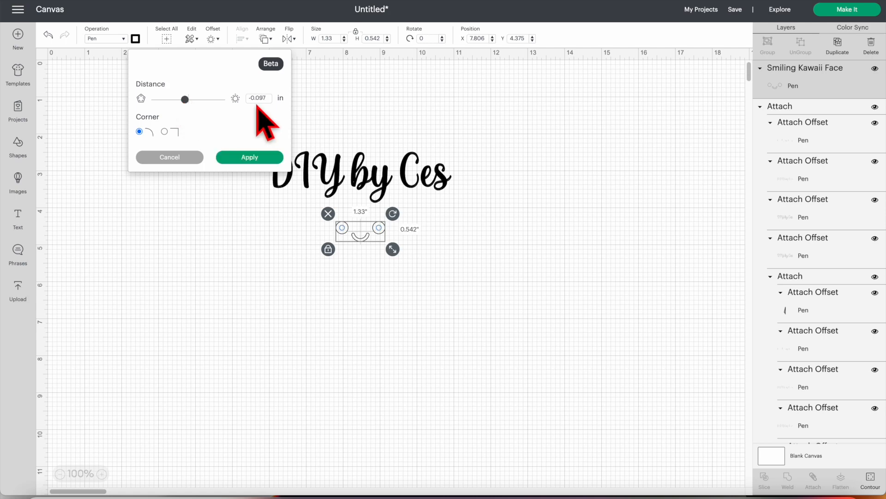
{"action": "left_click", "coordinate": [266, 98]}
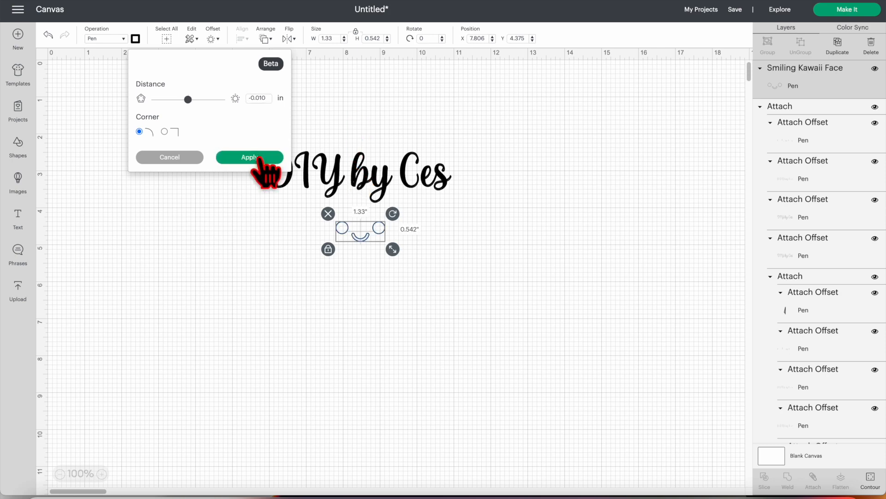
{"action": "left_click", "coordinate": [249, 158]}
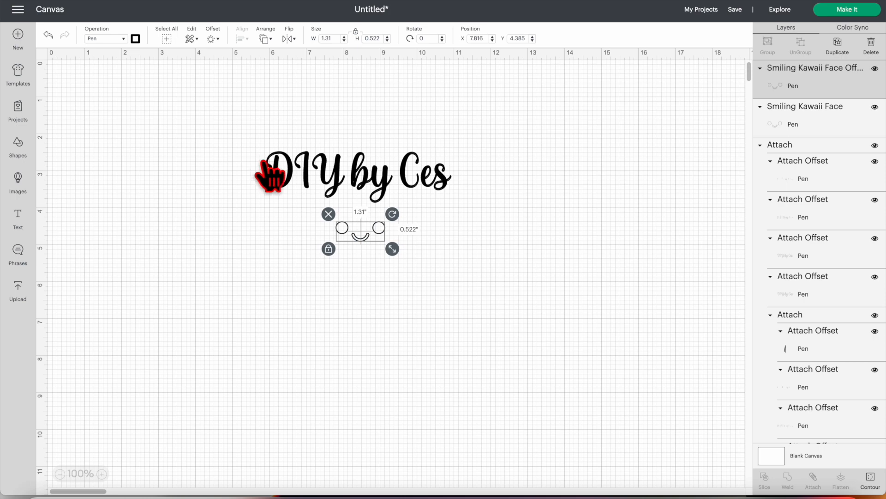
- Add another -0.010 in offset from the smiling face's offset layer
{"action": "left_click", "coordinate": [136, 39]}
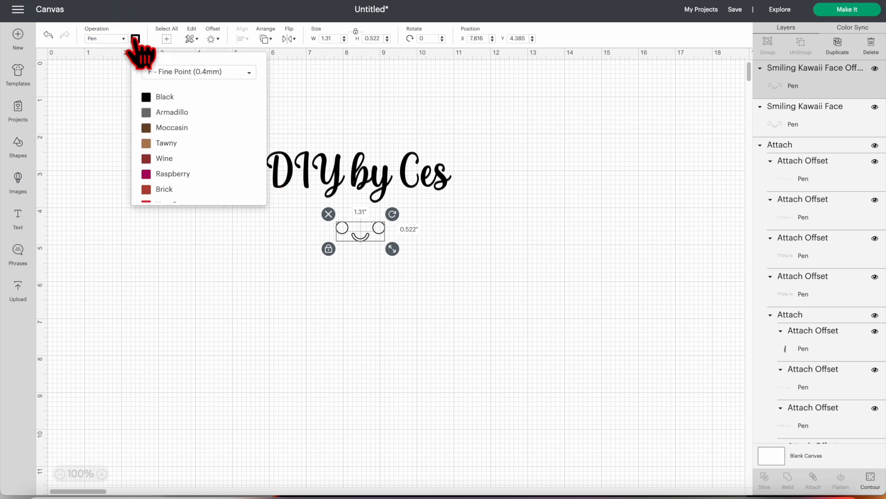
{"action": "left_click", "coordinate": [213, 39]}
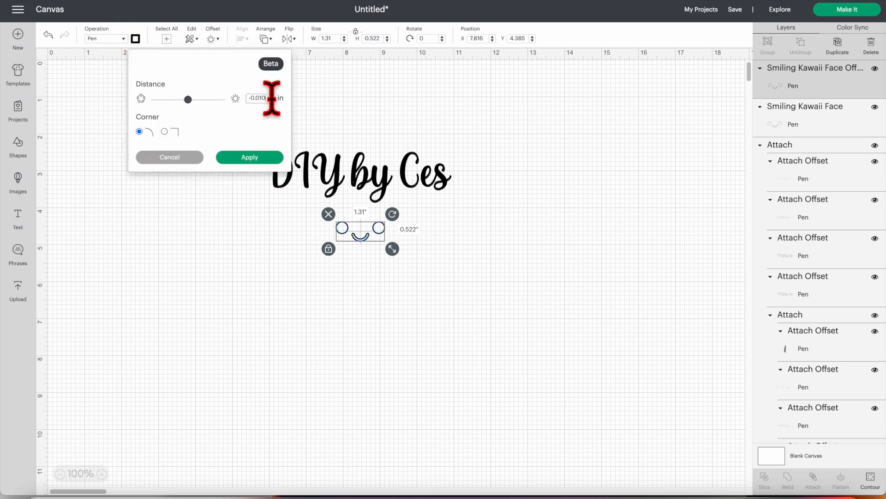
{"action": "left_click", "coordinate": [250, 157]}
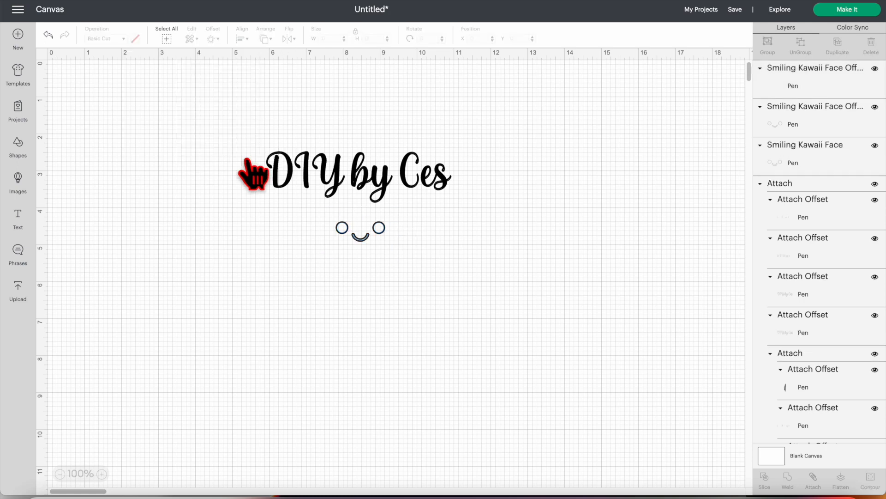
- Add welded offsets at -0.020 in and -0.025 in, each from all the smiling face layers
{"action": "left_click_drag", "start_coordinate": [406, 242], "coordinate": [311, 217]}
{"action": "left_click", "coordinate": [213, 39]}
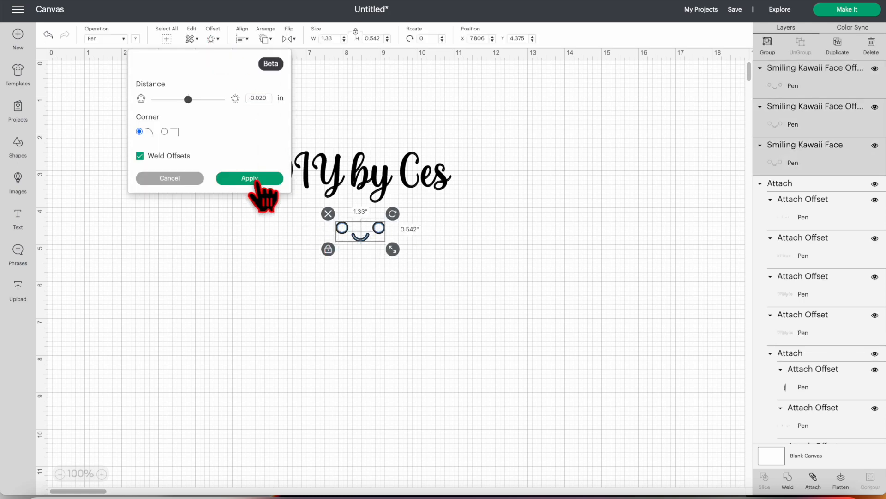
{"action": "left_click", "coordinate": [257, 182]}
{"action": "left_click_drag", "start_coordinate": [420, 264], "coordinate": [314, 215]}
{"action": "left_click", "coordinate": [213, 39]}
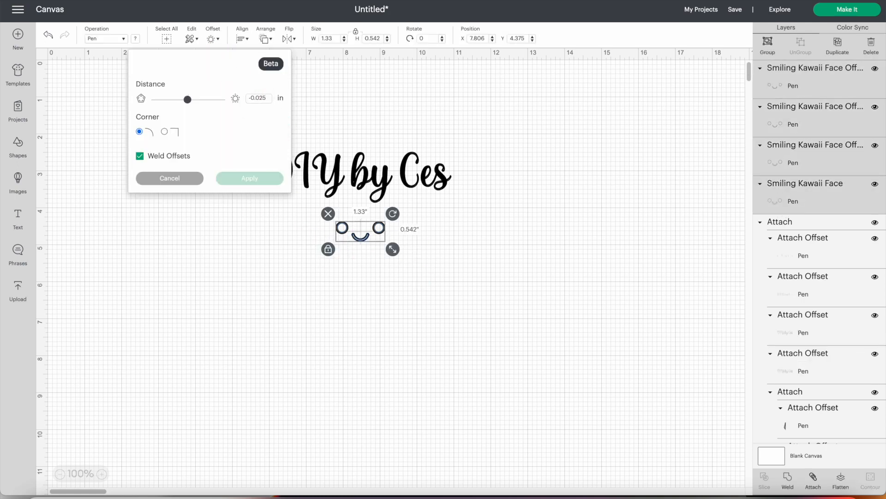
{"action": "left_click", "coordinate": [249, 179]}
- Select all the smiling face layers and add a welded offset at -0.030 in
{"action": "left_click_drag", "start_coordinate": [399, 259], "coordinate": [306, 219]}
{"action": "left_click", "coordinate": [214, 40]}
{"action": "left_click", "coordinate": [268, 99]}
{"action": "key", "text": "BackSpace"}
{"action": "key", "text": "BackSpace"}
{"action": "type", "text": "30"}
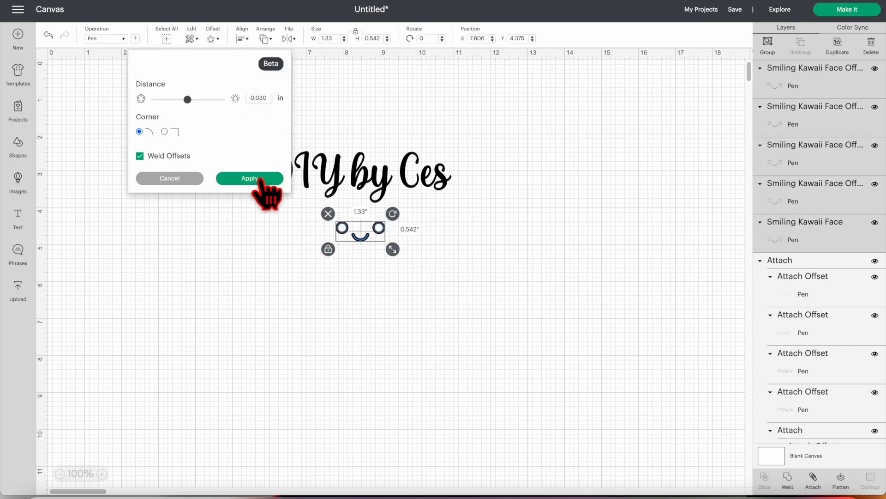
{"action": "left_click", "coordinate": [258, 179]}
- Add one more deeper welded offset to the smiling face and attach all its layers into one group
{"action": "left_click", "coordinate": [213, 39]}
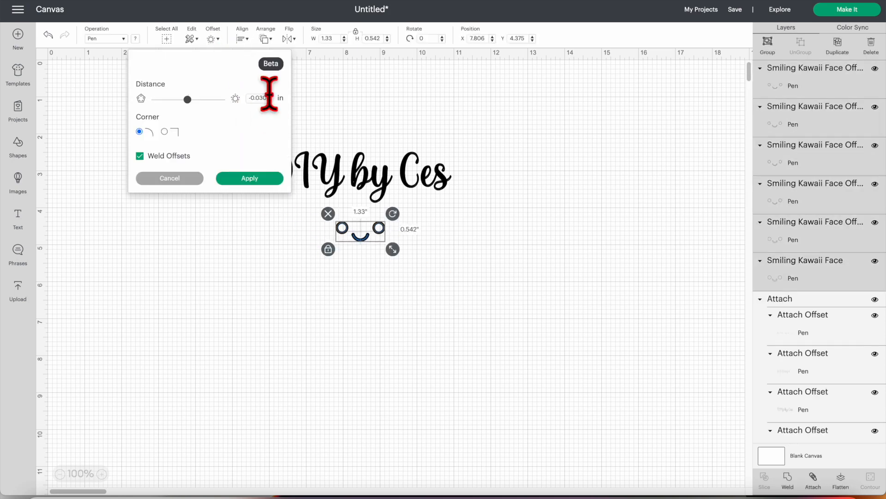
{"action": "left_click", "coordinate": [261, 178]}
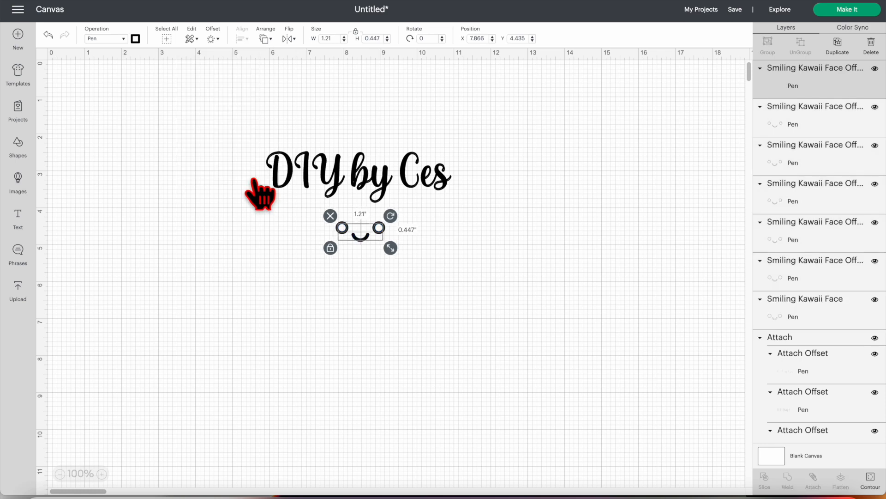
{"action": "left_click", "coordinate": [813, 480]}
- Select the attached smiling face and add a welded offset at -0.040 in
{"action": "left_click_drag", "start_coordinate": [283, 203], "coordinate": [393, 245]}
{"action": "left_click", "coordinate": [213, 39]}
{"action": "left_click", "coordinate": [269, 98]}
{"action": "key", "text": "BackSpace"}
{"action": "key", "text": "BackSpace"}
{"action": "type", "text": "40"}
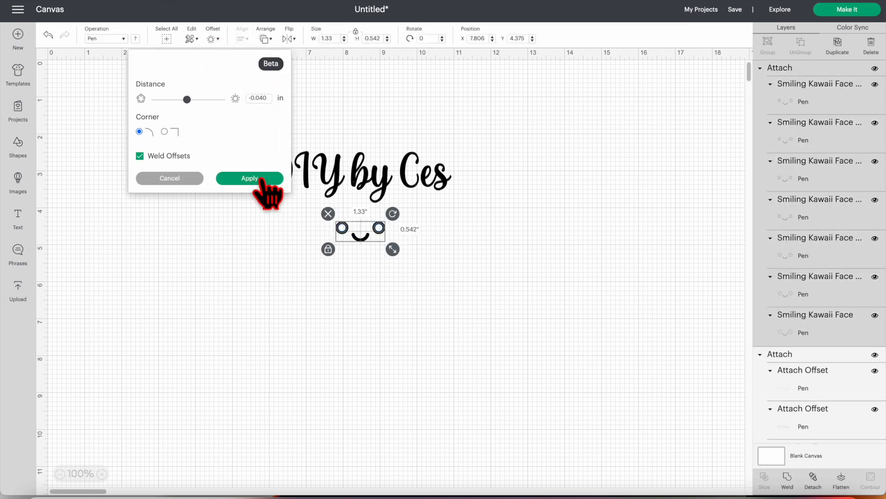
{"action": "left_click", "coordinate": [260, 179]}
- Add a welded -0.050 in offset from the smiling face layers and deselect them
{"action": "left_click", "coordinate": [213, 39]}
{"action": "left_click", "coordinate": [269, 98]}
{"action": "key", "text": "BackSpace"}
{"action": "key", "text": "BackSpace"}
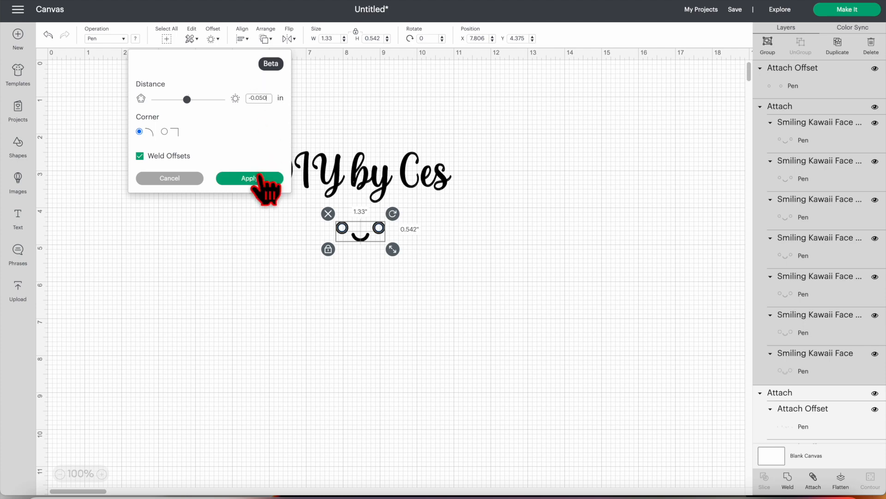
{"action": "left_click", "coordinate": [262, 179]}
{"action": "left_click", "coordinate": [430, 260]}
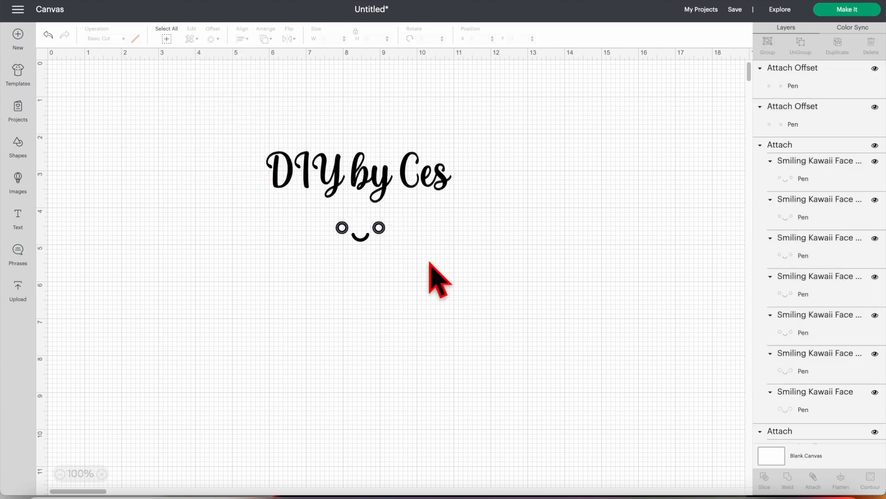
- Undo the last welded offsets and the attachment of the smiling face layers
{"action": "key", "text": "super+z"}
{"action": "key", "text": "super+z"}
{"action": "left_click_drag", "start_coordinate": [292, 202], "coordinate": [395, 247]}
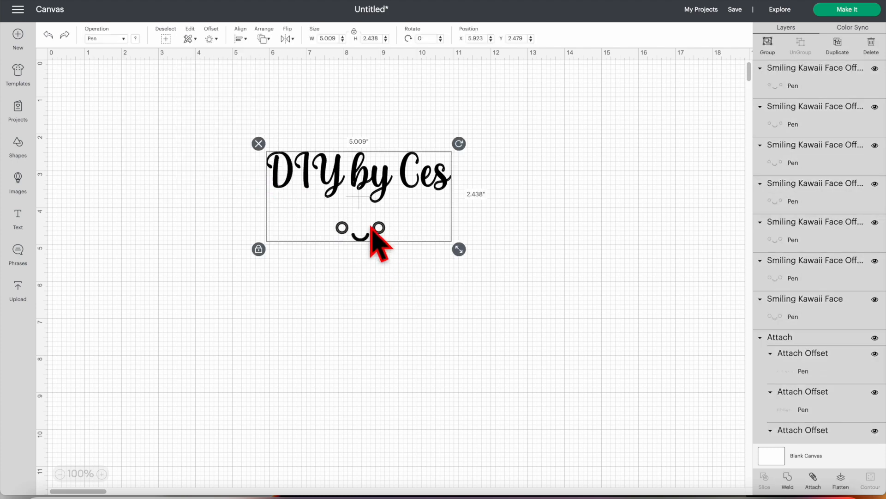
- Select only the smiling face layers and add welded offsets at -0.04 in and -0.050 in
{"action": "left_click_drag", "start_coordinate": [318, 207], "coordinate": [394, 247]}
{"action": "left_click", "coordinate": [213, 39]}
{"action": "left_click", "coordinate": [258, 98]}
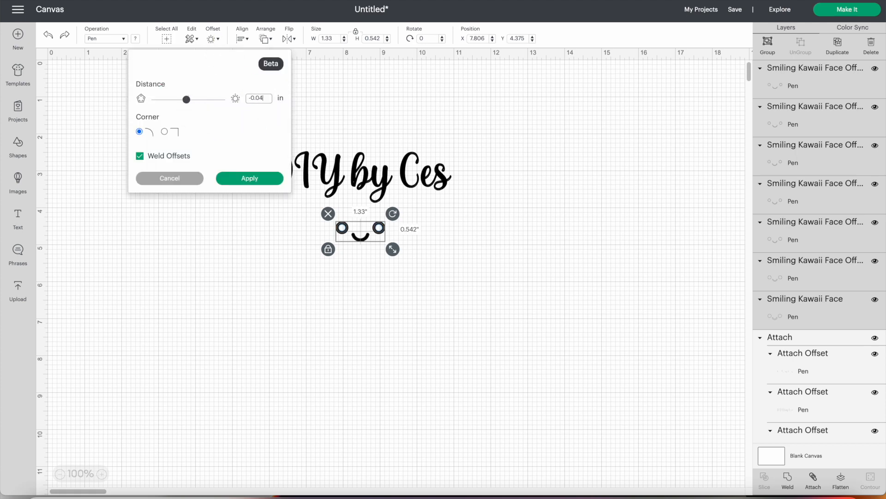
{"action": "left_click", "coordinate": [249, 178]}
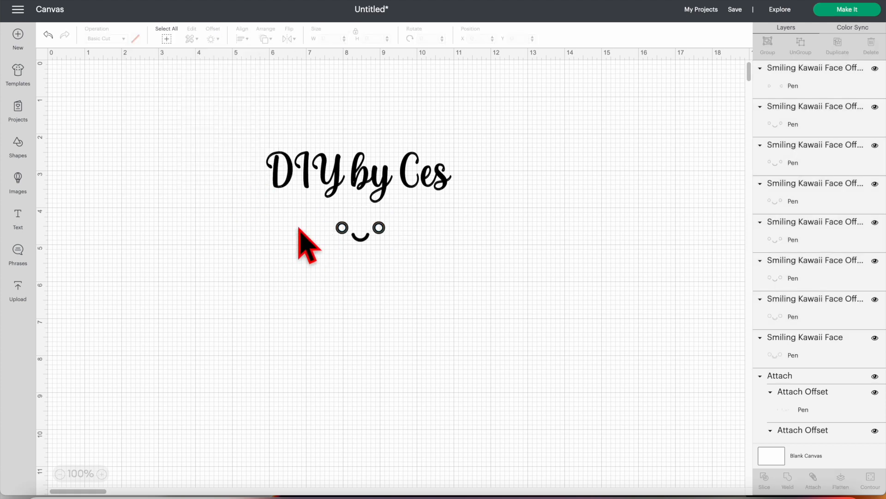
{"action": "left_click", "coordinate": [214, 39]}
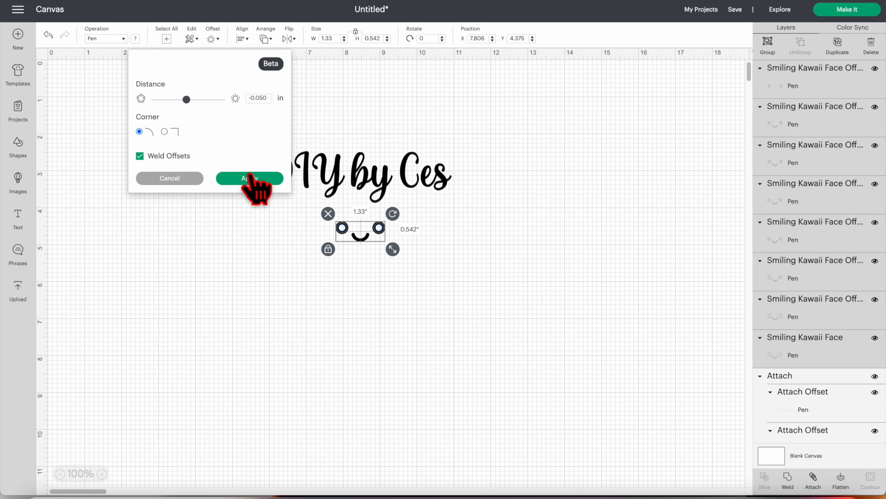
{"action": "left_click", "coordinate": [250, 179]}
- Add two more deeper welded offsets to the selected smiling face layers, the second at -0.065 in
{"action": "left_click_drag", "start_coordinate": [297, 237], "coordinate": [382, 287]}
{"action": "left_click", "coordinate": [213, 39]}
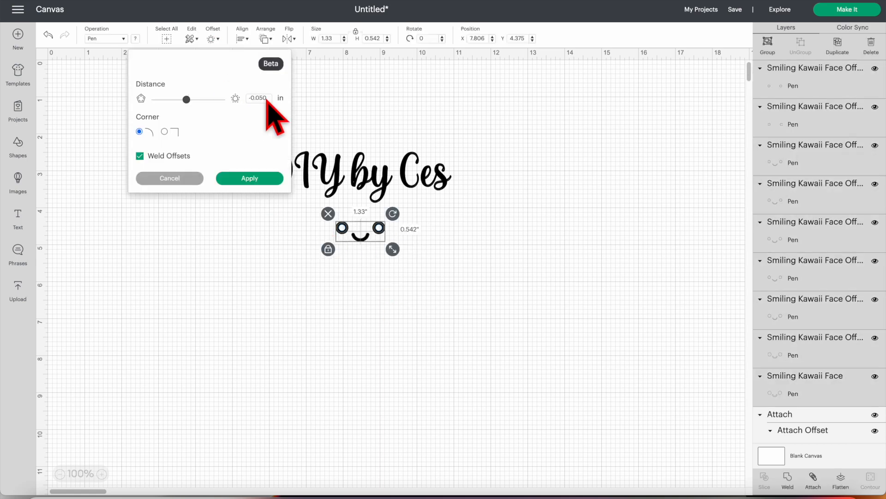
{"action": "left_click", "coordinate": [248, 180]}
{"action": "left_click", "coordinate": [314, 222]}
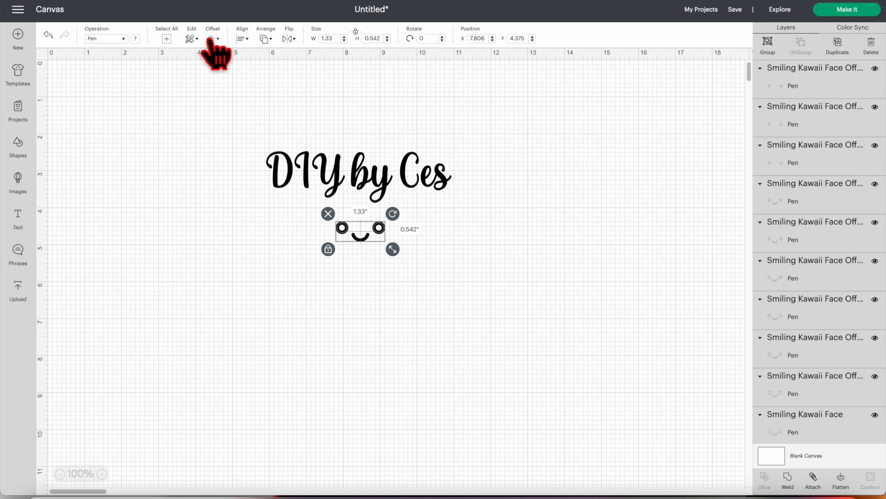
{"action": "left_click", "coordinate": [213, 39]}
{"action": "left_click", "coordinate": [186, 99]}
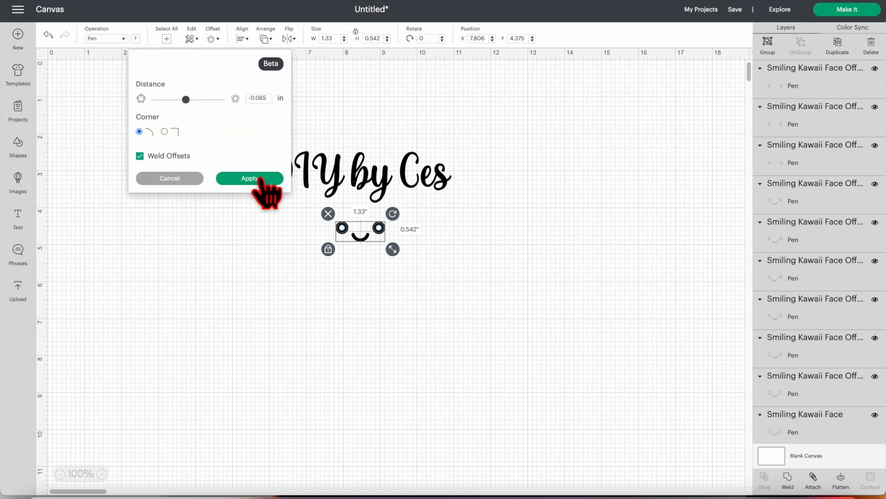
{"action": "left_click", "coordinate": [266, 178]}
{"action": "left_click", "coordinate": [472, 265]}
- Reselect all the smiling face layers and add another welded offset
{"action": "left_click_drag", "start_coordinate": [472, 265], "coordinate": [309, 214]}
{"action": "left_click", "coordinate": [213, 39]}
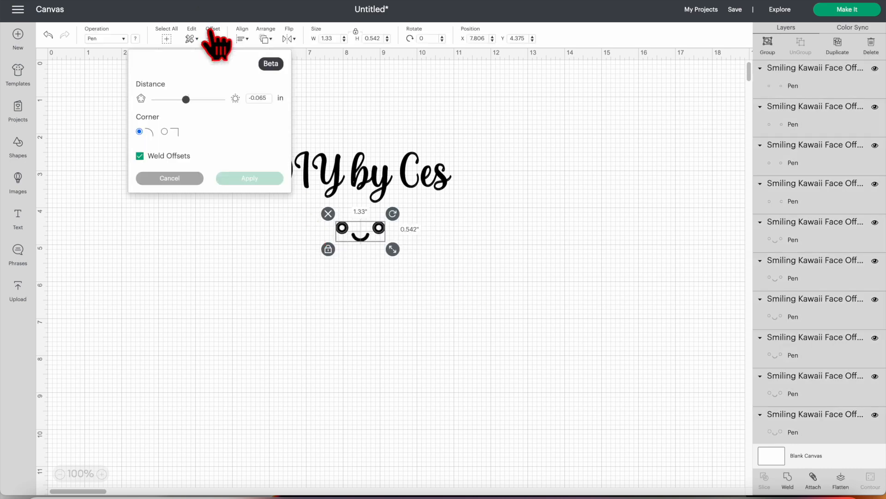
{"action": "left_click", "coordinate": [234, 180]}
- Add a welded -0.070 in offset from all the smiling face layers and attach the layers together
{"action": "left_click_drag", "start_coordinate": [465, 292], "coordinate": [299, 210]}
{"action": "left_click", "coordinate": [213, 39]}
{"action": "left_click", "coordinate": [269, 97]}
{"action": "key", "text": "BackSpace"}
{"action": "key", "text": "BackSpace"}
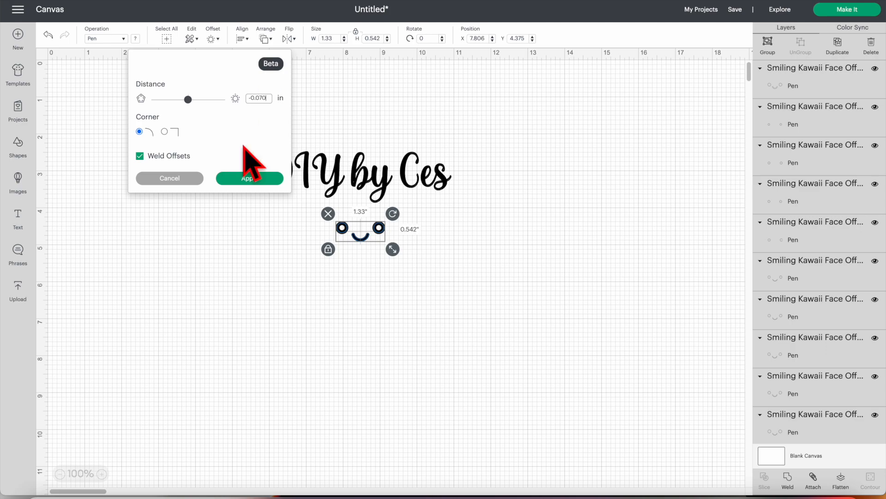
{"action": "left_click", "coordinate": [249, 179]}
{"action": "left_click", "coordinate": [813, 480]}
- Add two deeper welded offsets to the attached smiling face and attach all its layers again
{"action": "left_click", "coordinate": [213, 39]}
{"action": "left_click", "coordinate": [249, 179]}
{"action": "left_click_drag", "start_coordinate": [429, 277], "coordinate": [304, 212]}
{"action": "left_click", "coordinate": [213, 38]}
{"action": "left_click", "coordinate": [249, 178]}
{"action": "left_click", "coordinate": [813, 480]}
- Select the whole smiling face, add one deeper welded offset and attach it to the face
{"action": "left_click_drag", "start_coordinate": [392, 251], "coordinate": [319, 213]}
{"action": "left_click", "coordinate": [214, 39]}
{"action": "left_click", "coordinate": [249, 178]}
{"action": "left_click", "coordinate": [813, 480]}
- Add further welded offsets toward the centres of the eyes and attach them with the smiling face
{"action": "left_click", "coordinate": [213, 39]}
{"action": "left_click", "coordinate": [249, 179]}
{"action": "left_click", "coordinate": [214, 38]}
{"action": "left_click_drag", "start_coordinate": [439, 279], "coordinate": [314, 212]}
{"action": "left_click", "coordinate": [249, 178]}
{"action": "left_click", "coordinate": [213, 38]}
{"action": "left_click", "coordinate": [245, 179]}
{"action": "left_click", "coordinate": [813, 480]}
- Add a welded -0.125 in offset to the attached smiling face and select all its layers
{"action": "left_click", "coordinate": [213, 39]}
{"action": "type", "text": "-0.125"}
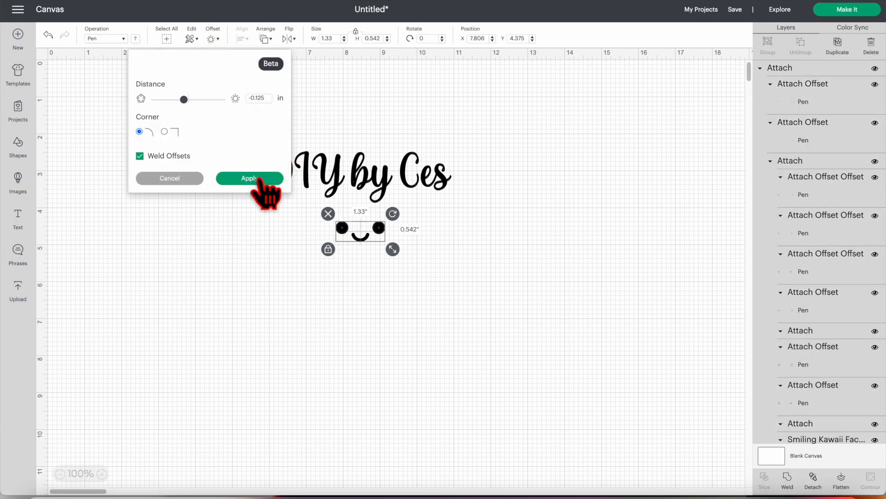
{"action": "left_click", "coordinate": [260, 180]}
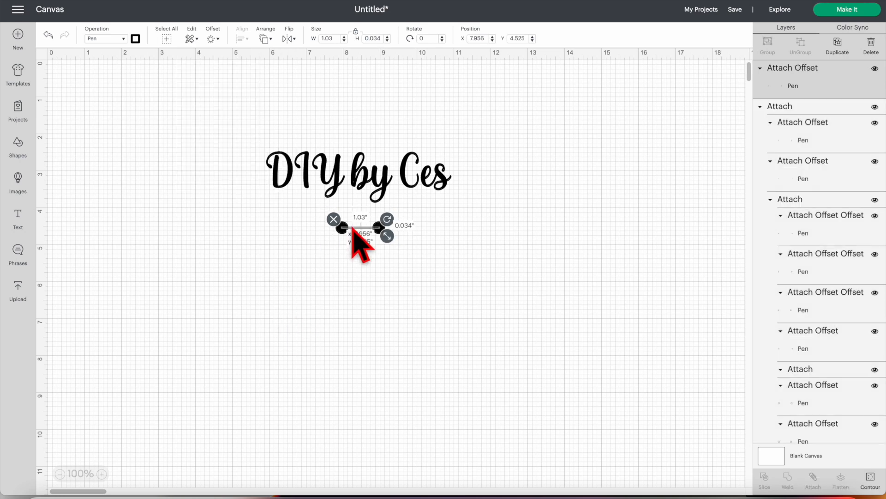
{"action": "left_click_drag", "start_coordinate": [432, 252], "coordinate": [305, 213]}
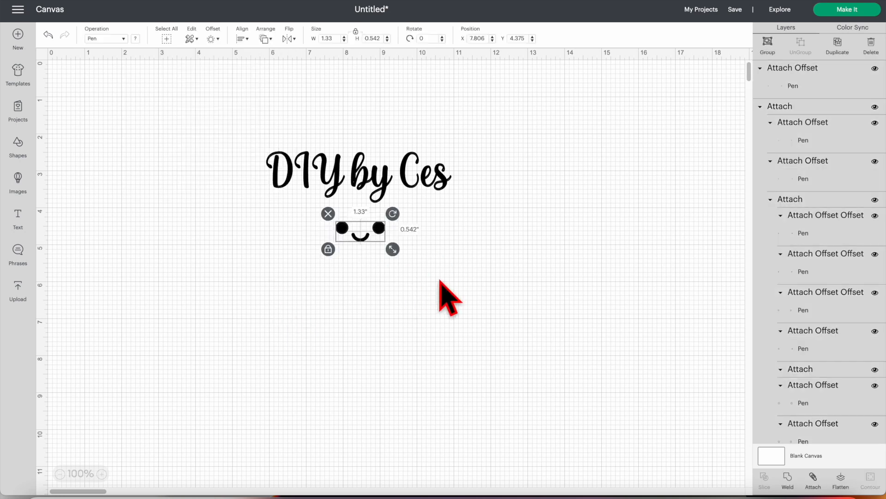
- Attach the orange card base, score line, both letterings and both smiling faces together
{"action": "scroll", "coordinate": [822, 384], "scroll_direction": "down", "scroll_amount": 5}
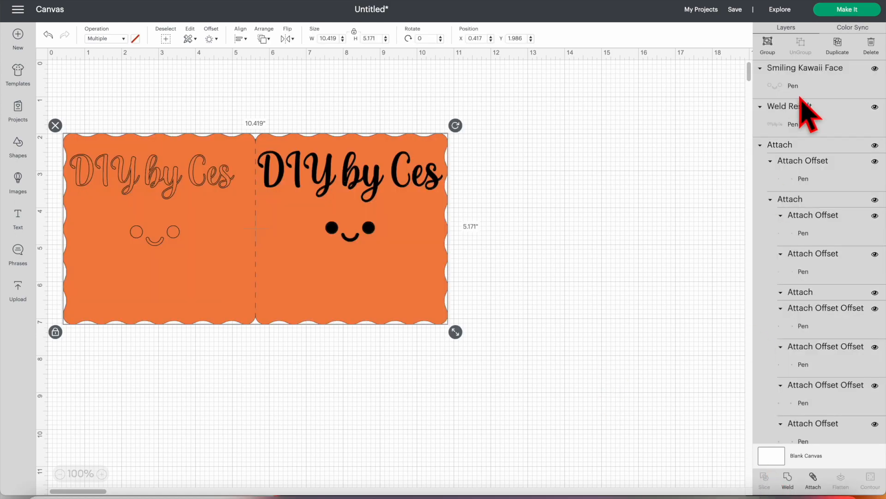
{"action": "left_click", "coordinate": [814, 480]}
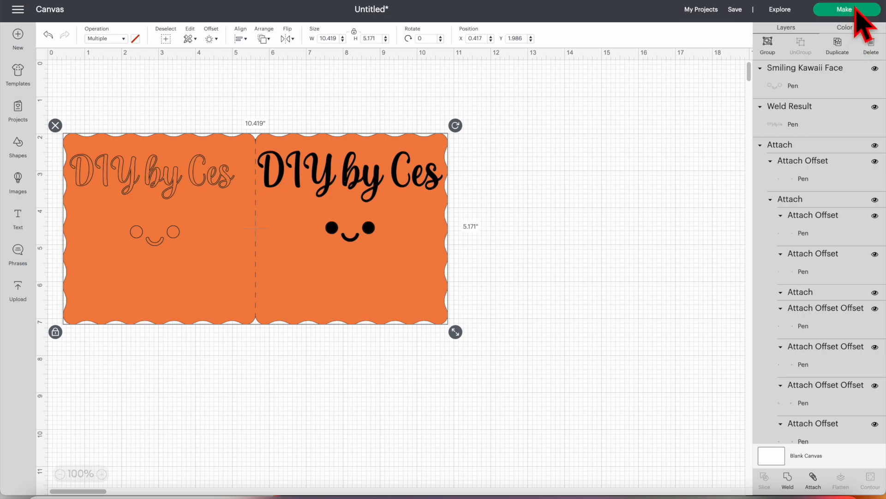
- Send the project to Make and set the pressure for Medium Cardstock – 80 lb (216 gsm) to More
{"action": "left_click", "coordinate": [847, 9]}
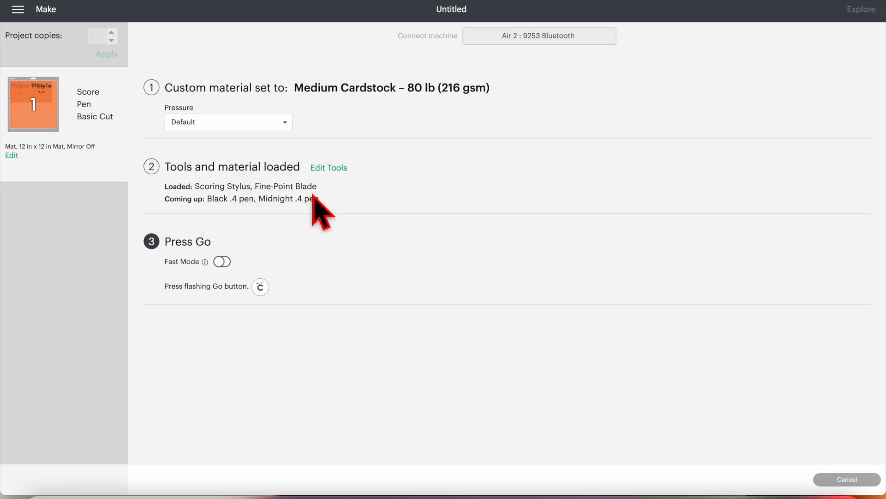
{"action": "left_click", "coordinate": [243, 124]}
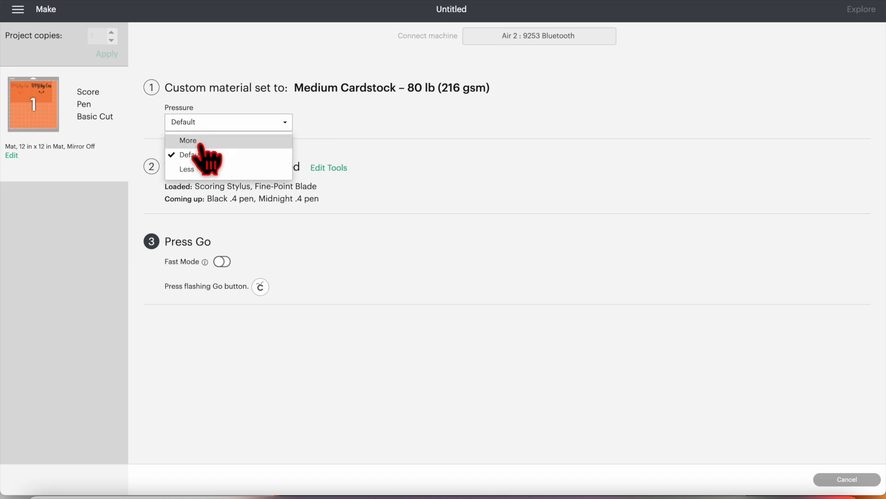
{"action": "left_click", "coordinate": [200, 141]}
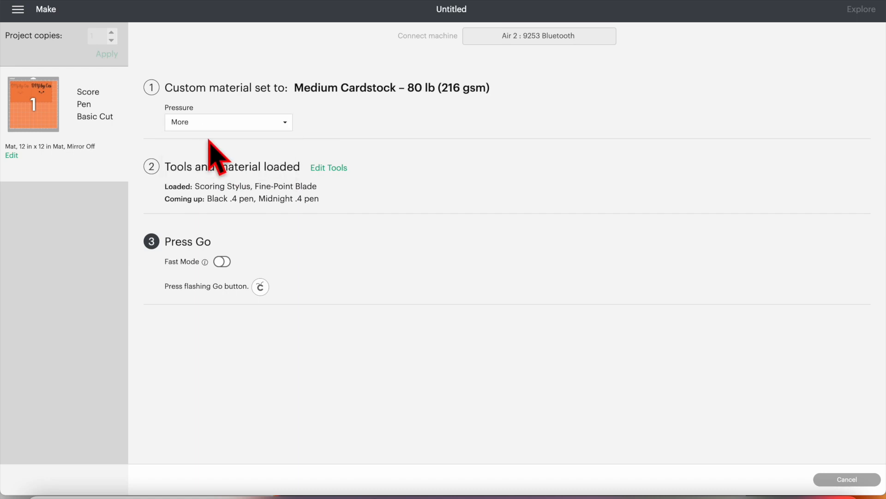